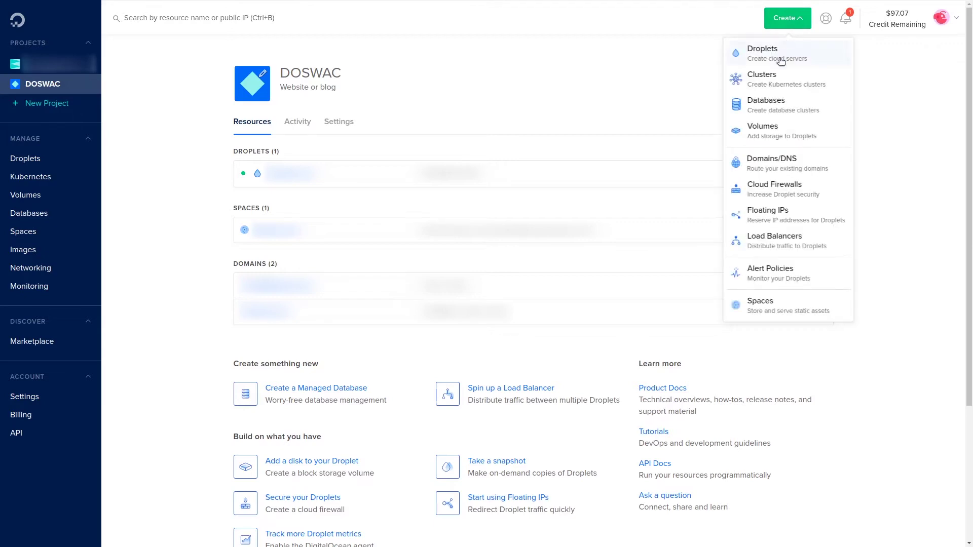
- Start a new Droplet, preview the FreeBSD, Fedora, Debian and CentOS images, then view Marketplace apps
{"action": "left_click", "coordinate": [779, 58]}
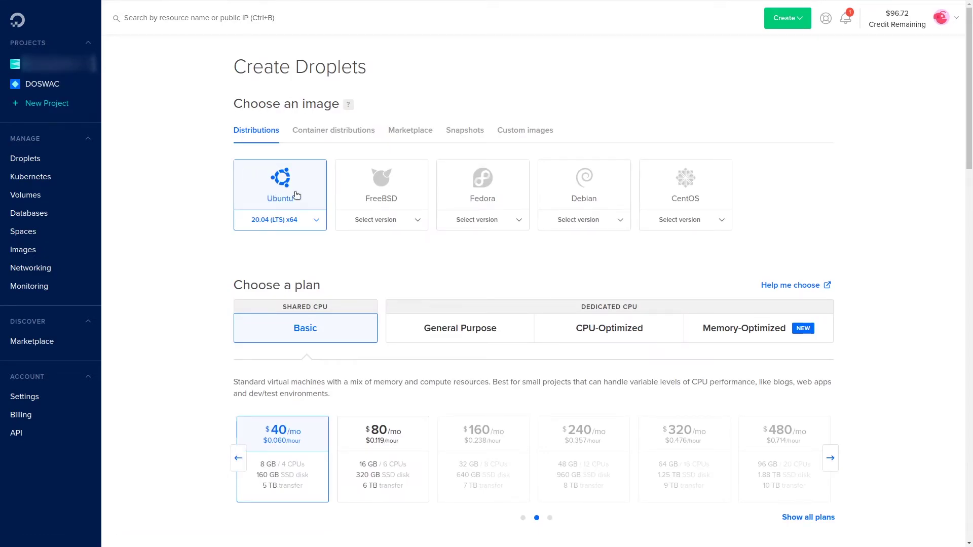
{"action": "left_click", "coordinate": [375, 195]}
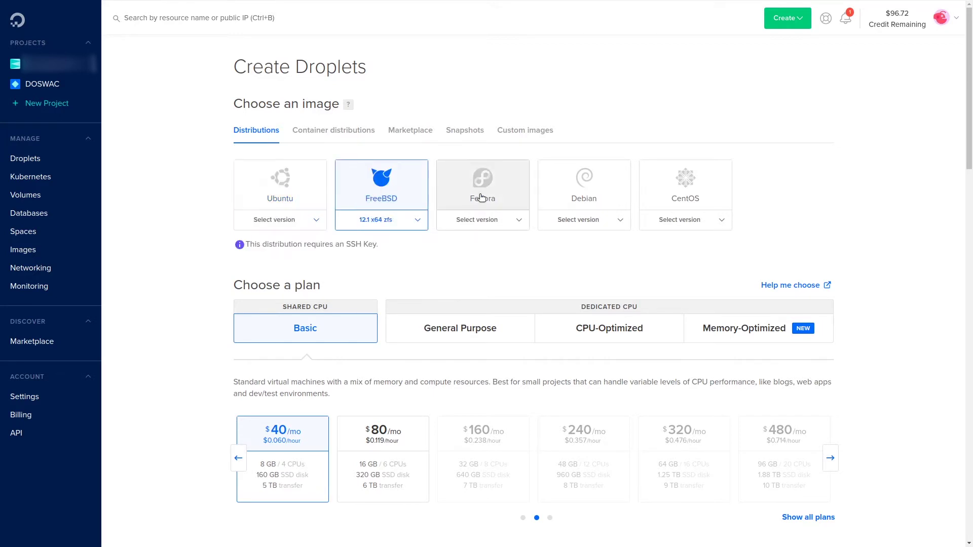
{"action": "left_click", "coordinate": [476, 197]}
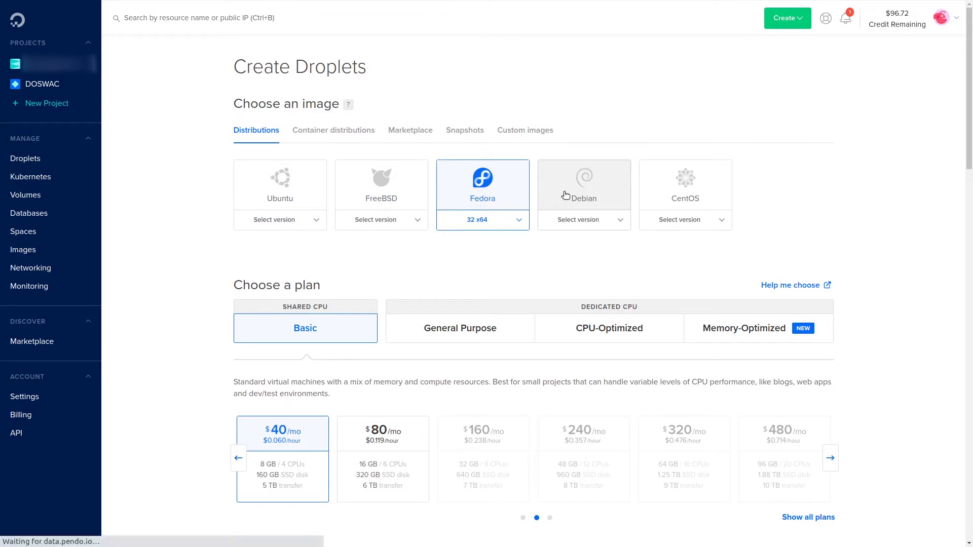
{"action": "left_click", "coordinate": [565, 195]}
{"action": "left_click", "coordinate": [673, 192]}
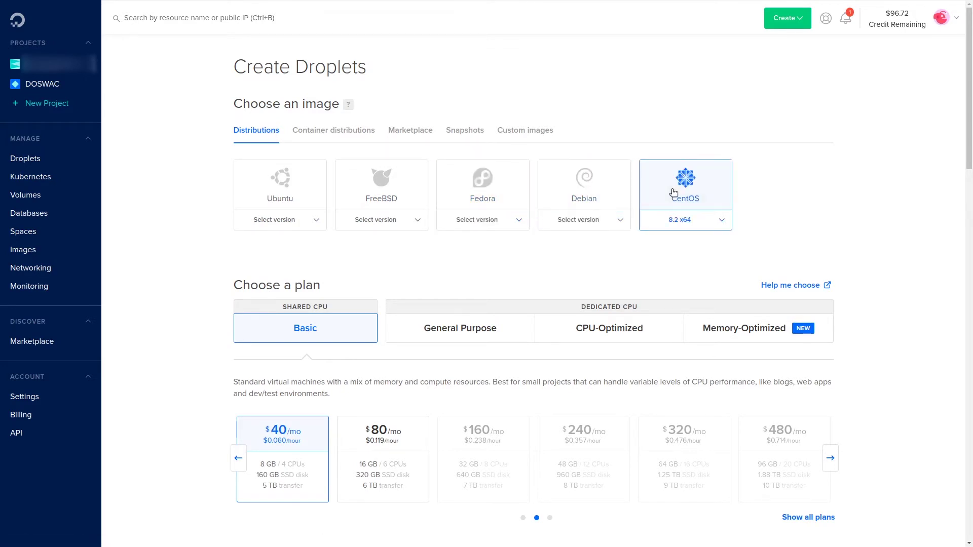
{"action": "left_click", "coordinate": [417, 138]}
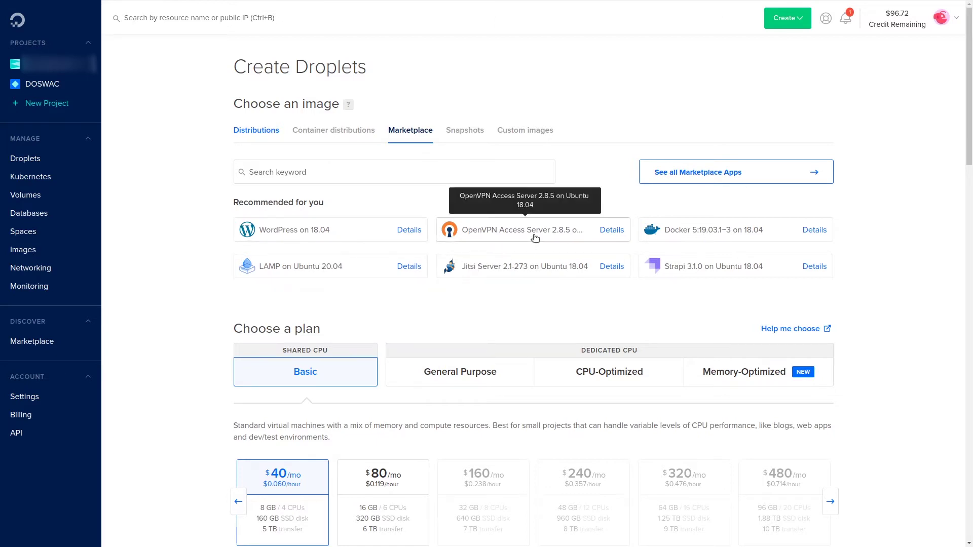
- After glancing at Custom images, pick the Ubuntu distribution at version 20.04 (LTS) x64
{"action": "left_click", "coordinate": [518, 131]}
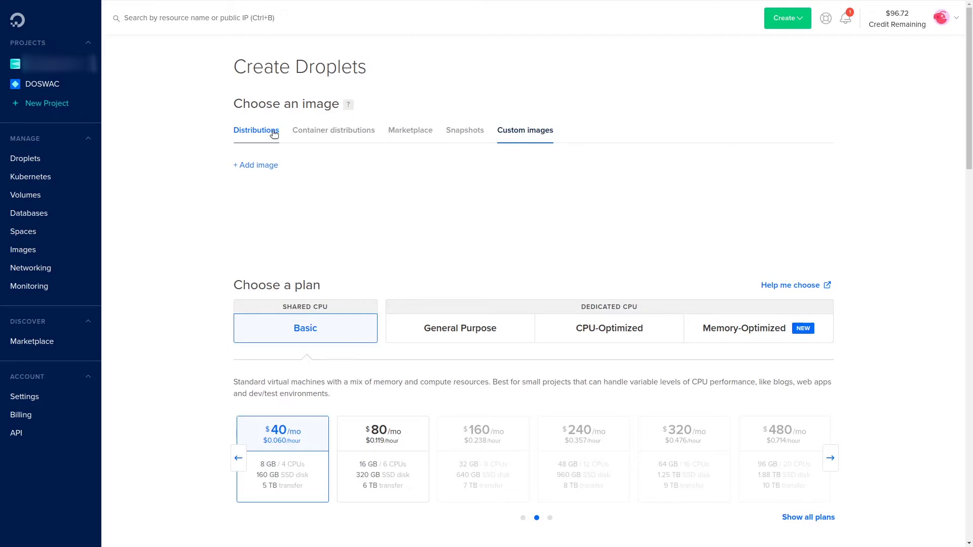
{"action": "left_click", "coordinate": [263, 133]}
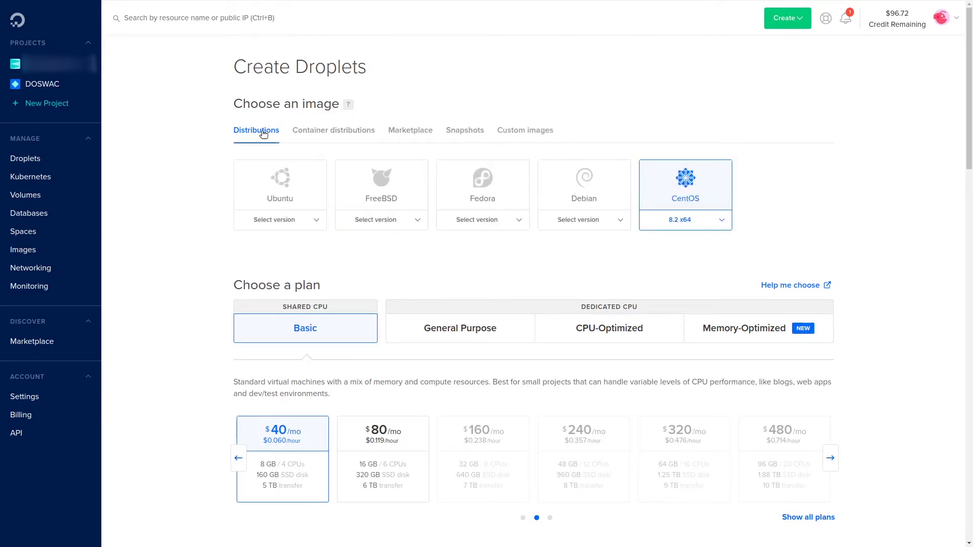
{"action": "left_click", "coordinate": [294, 193]}
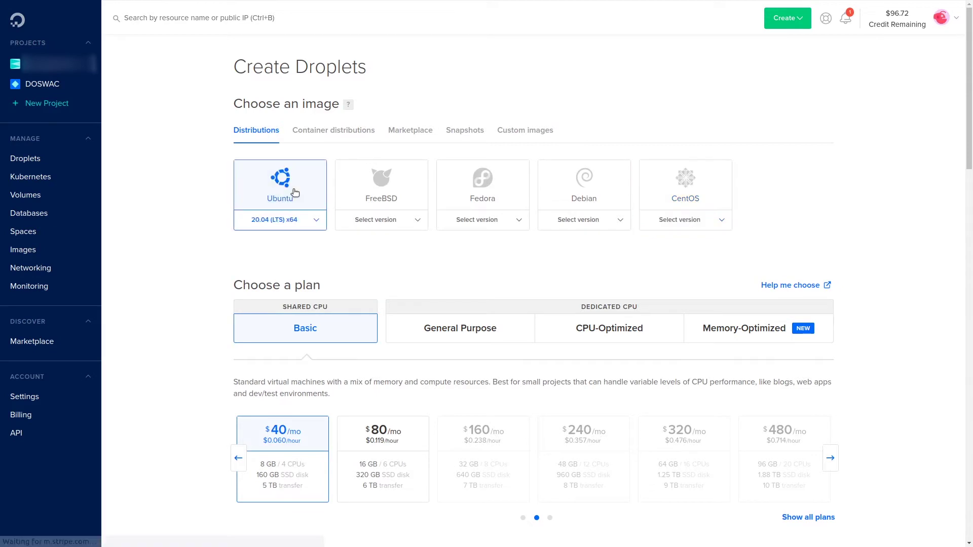
{"action": "left_click", "coordinate": [299, 222]}
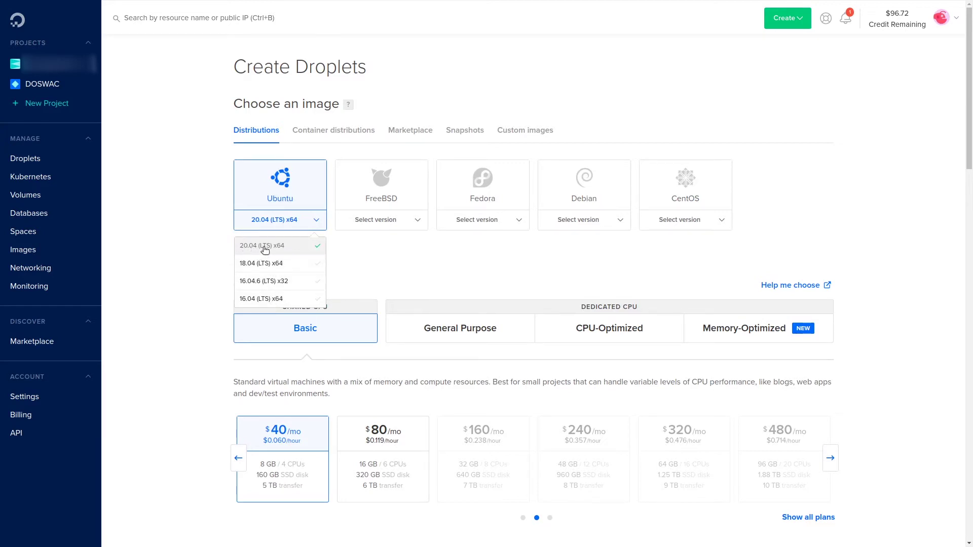
{"action": "left_click", "coordinate": [277, 247]}
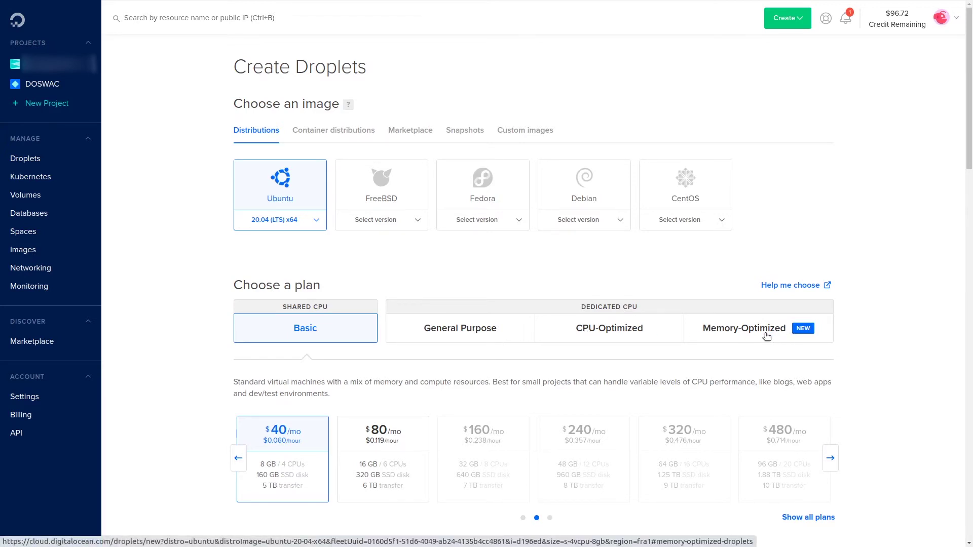
- Compare the General Purpose, CPU- and Memory-Optimized plans, then pick Basic $5/mo (1 GB, 25 GB SSD)
{"action": "left_click", "coordinate": [486, 338]}
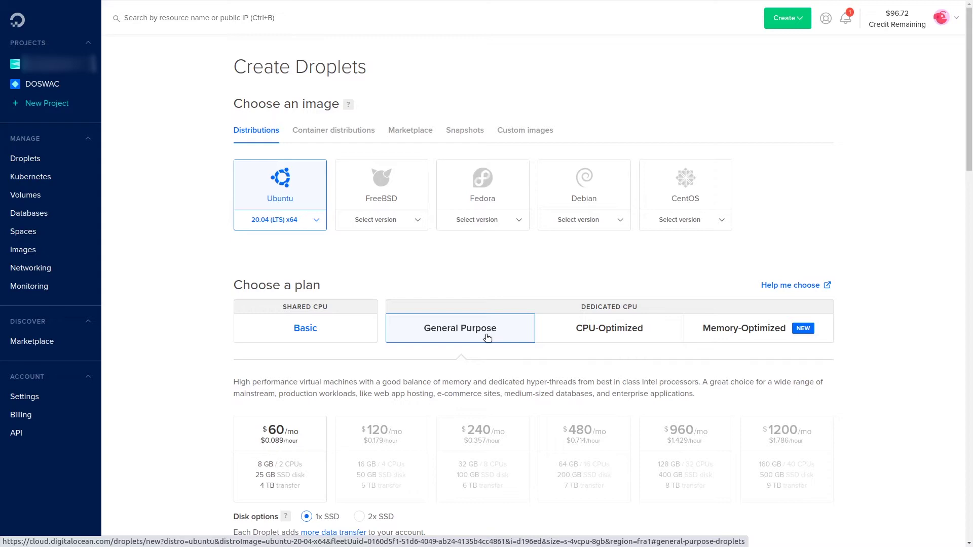
{"action": "left_click", "coordinate": [602, 339]}
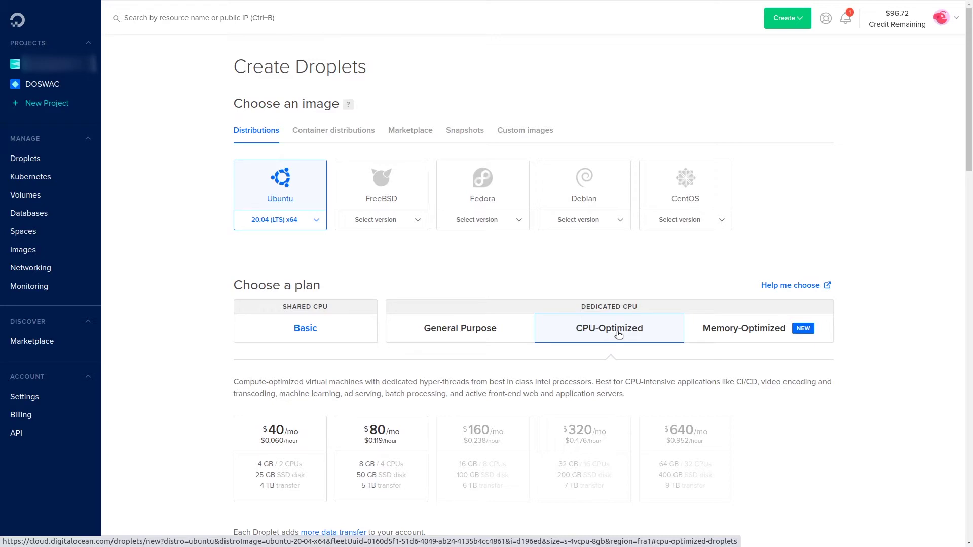
{"action": "left_click", "coordinate": [714, 332]}
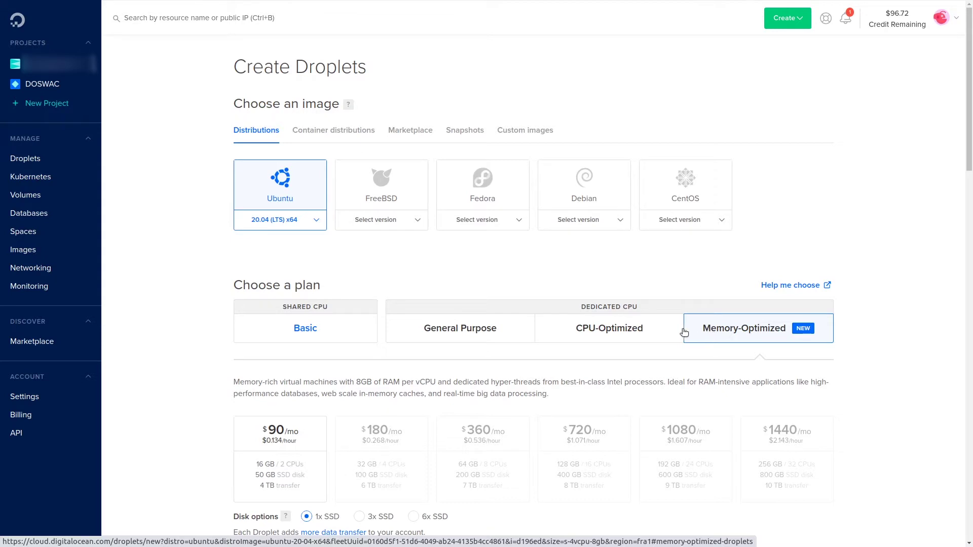
{"action": "left_click", "coordinate": [332, 330]}
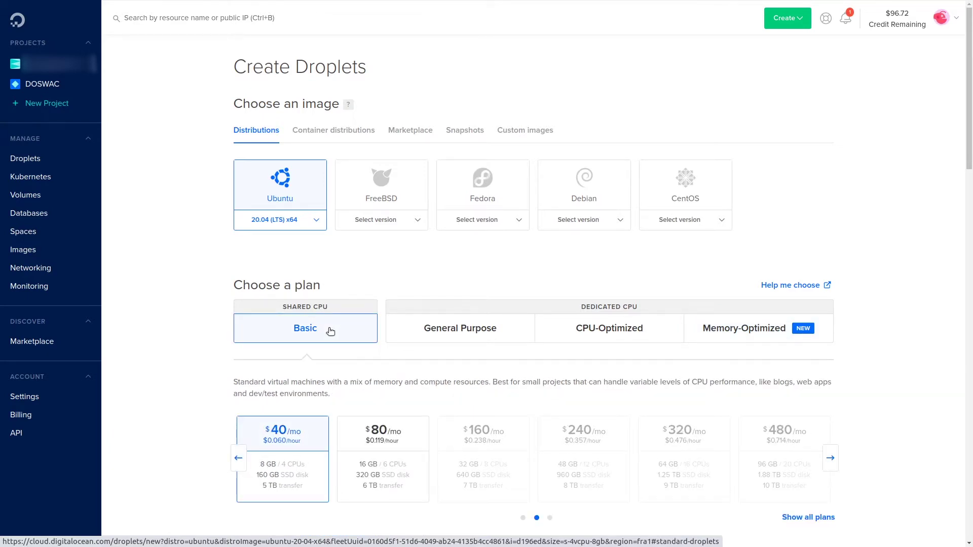
{"action": "left_click", "coordinate": [237, 458]}
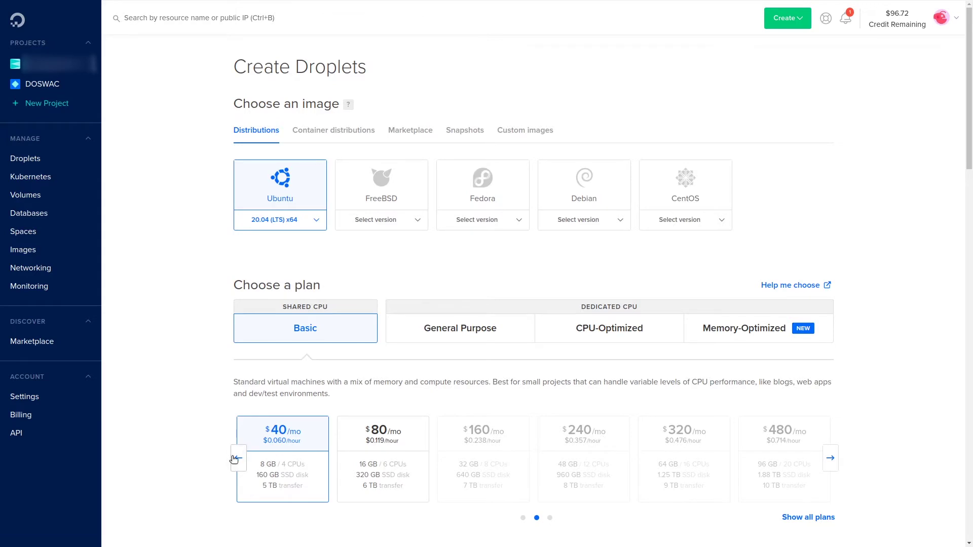
{"action": "left_click", "coordinate": [293, 434]}
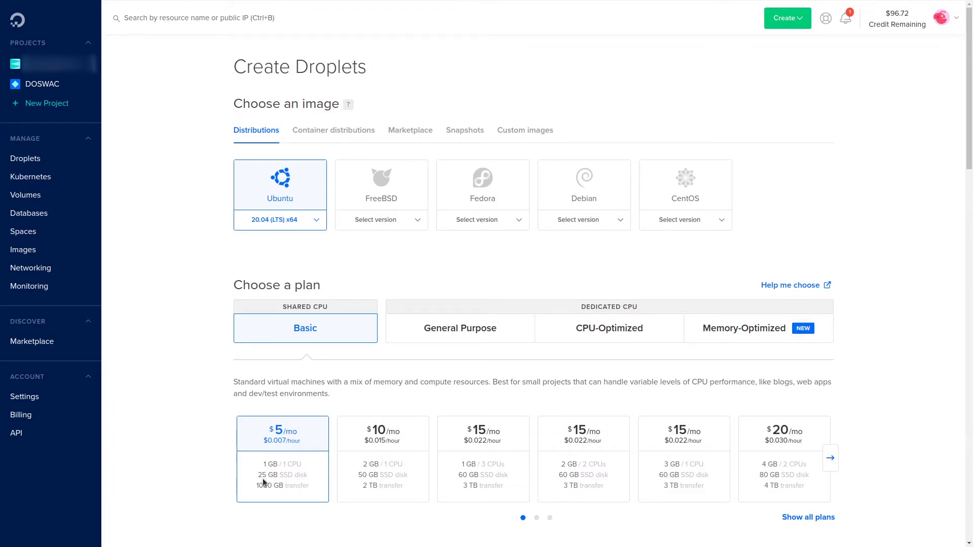
{"action": "scroll", "coordinate": [262, 481], "scroll_direction": "down", "scroll_amount": 5}
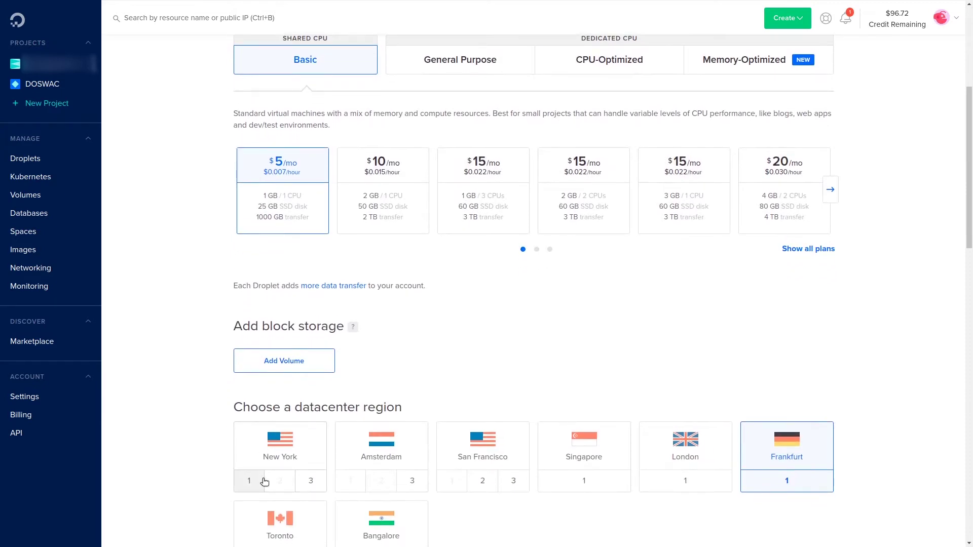
{"action": "scroll", "coordinate": [264, 482], "scroll_direction": "down", "scroll_amount": 1}
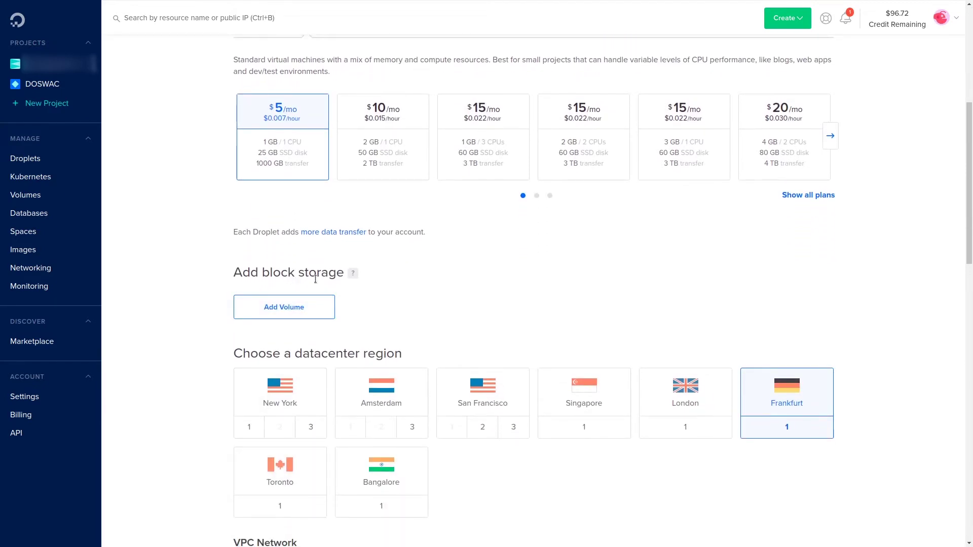
{"action": "left_click", "coordinate": [311, 316]}
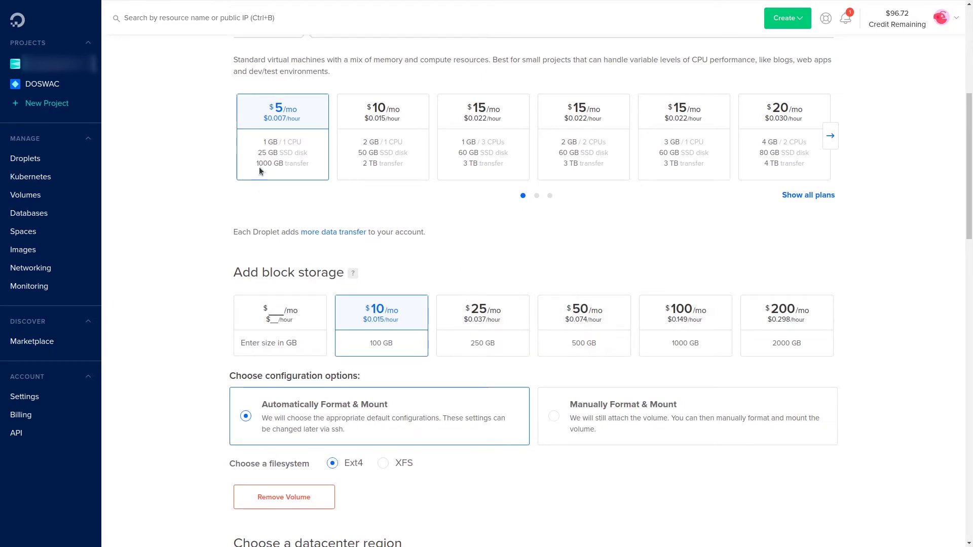
{"action": "left_click_drag", "start_coordinate": [257, 153], "coordinate": [307, 157]}
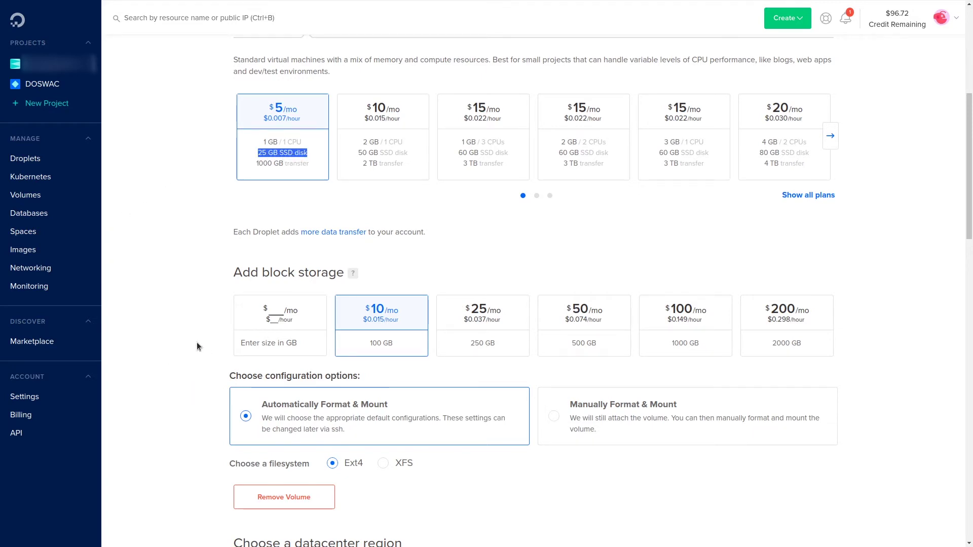
{"action": "scroll", "coordinate": [191, 338], "scroll_direction": "down", "scroll_amount": 1}
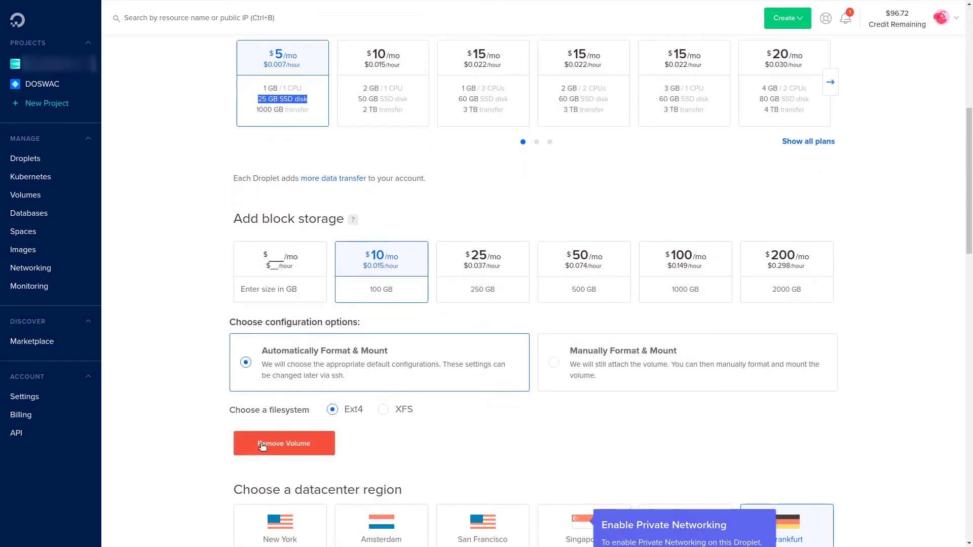
{"action": "left_click", "coordinate": [283, 445]}
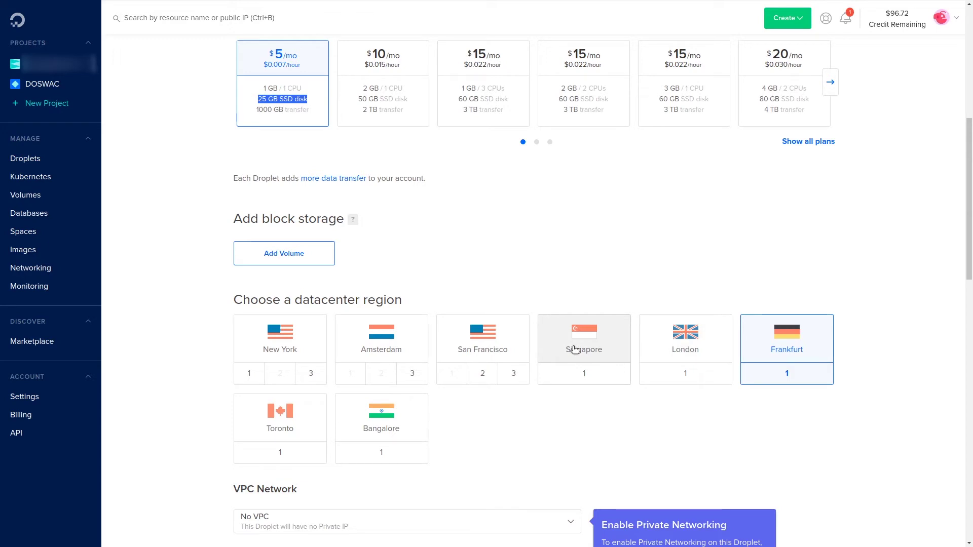
- Place the Droplet in London datacenter 1 and move on to the VPC Network section
{"action": "left_click", "coordinate": [677, 349]}
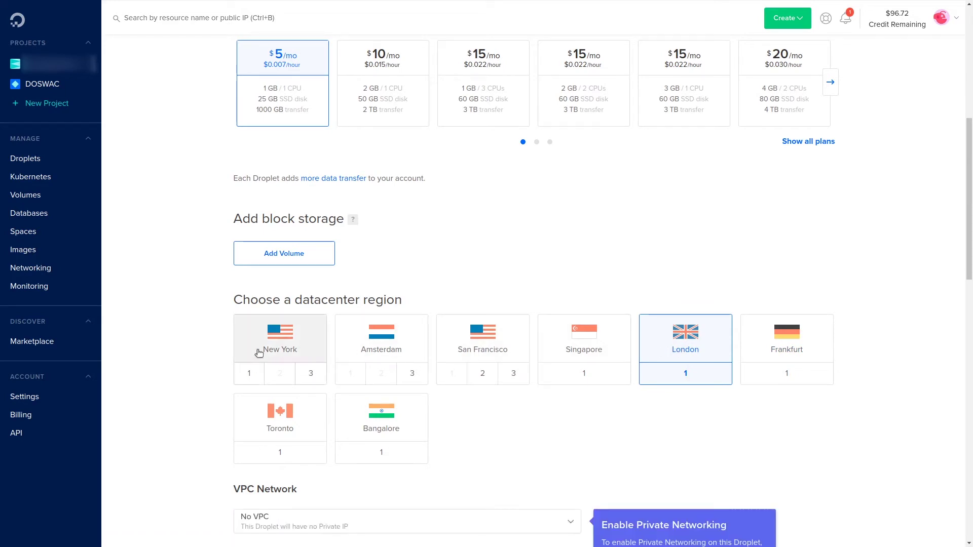
{"action": "scroll", "coordinate": [197, 340], "scroll_direction": "down", "scroll_amount": 3}
{"action": "scroll", "coordinate": [197, 341], "scroll_direction": "down", "scroll_amount": 1}
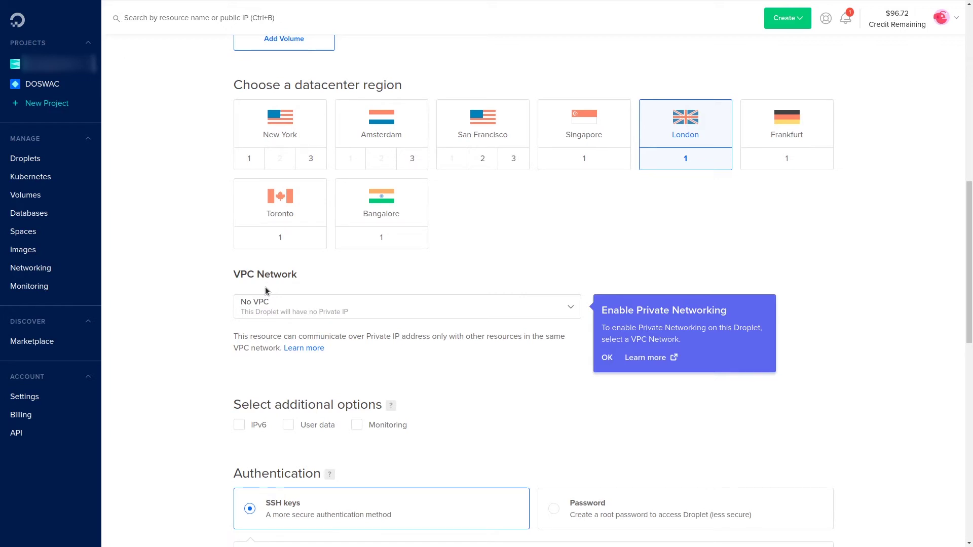
- Try public IPv6 networking, then leave it turned off
{"action": "scroll", "coordinate": [197, 308], "scroll_direction": "down", "scroll_amount": 2}
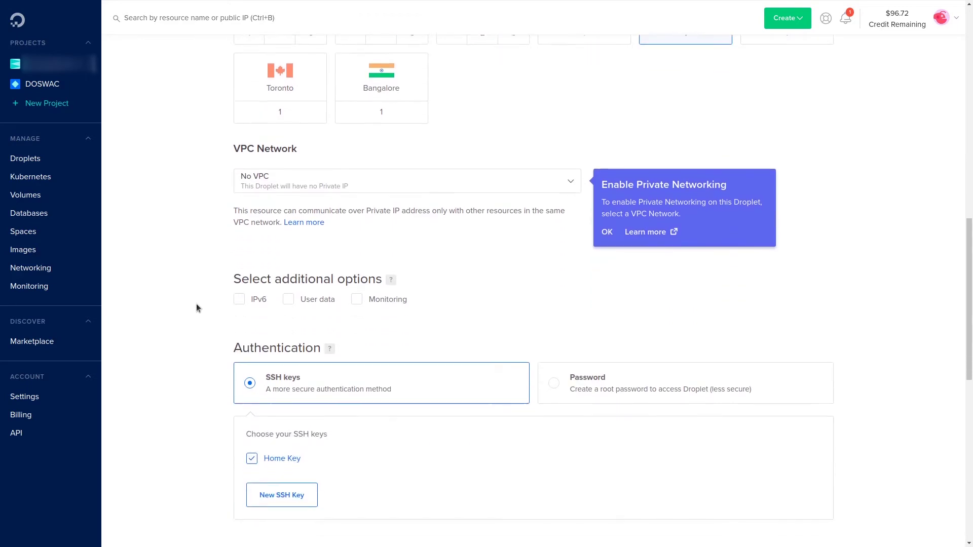
{"action": "scroll", "coordinate": [197, 308], "scroll_direction": "down", "scroll_amount": 1}
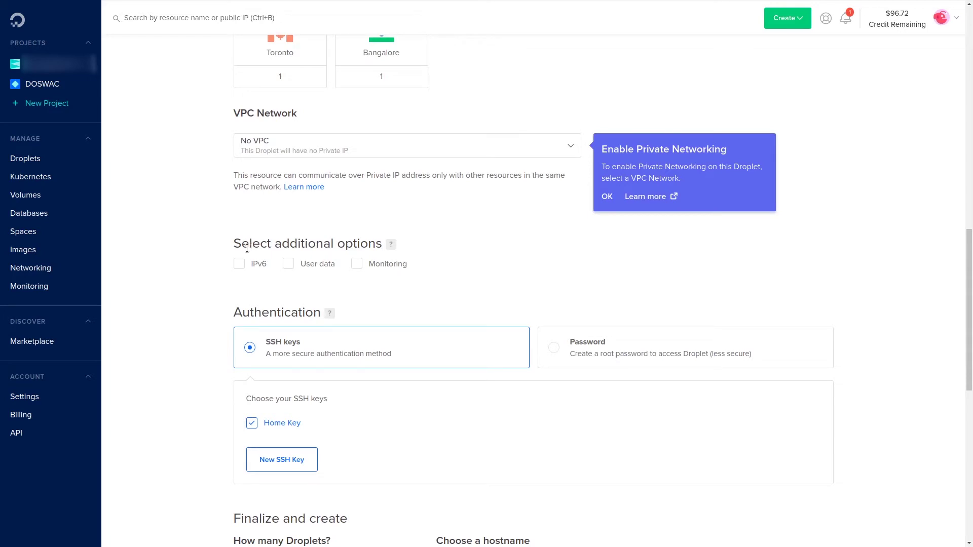
{"action": "left_click", "coordinate": [243, 268]}
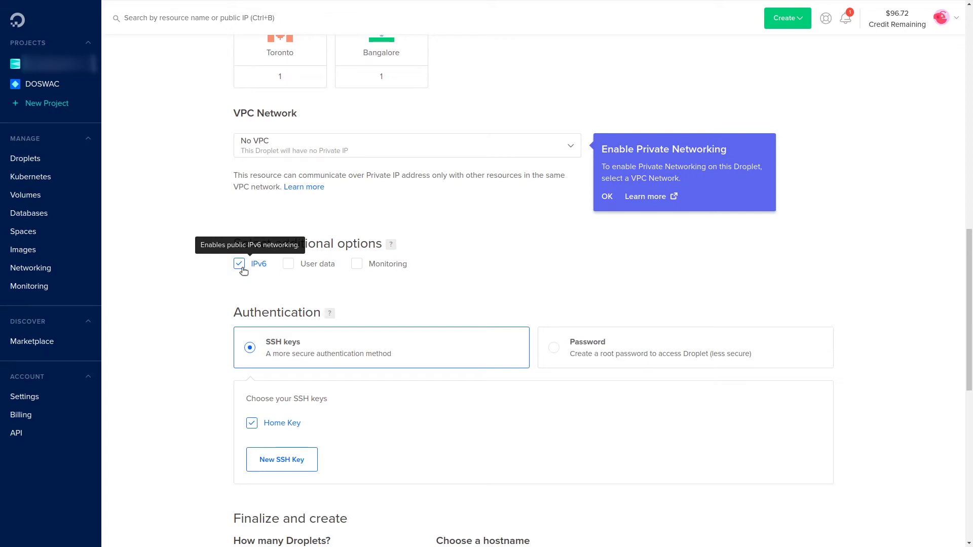
{"action": "left_click", "coordinate": [242, 269]}
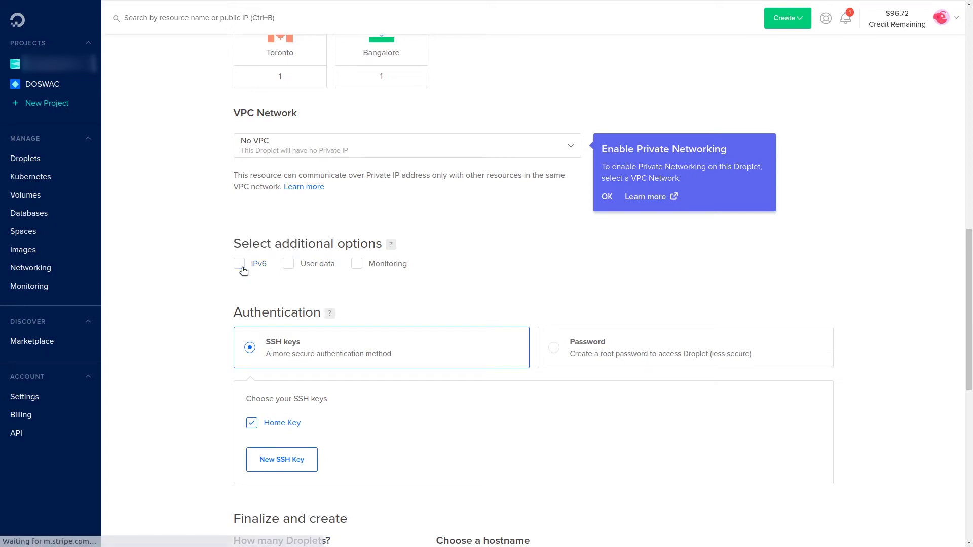
- Try user data with its nginx script, turn it back off, and enable Monitoring
{"action": "left_click", "coordinate": [289, 264]}
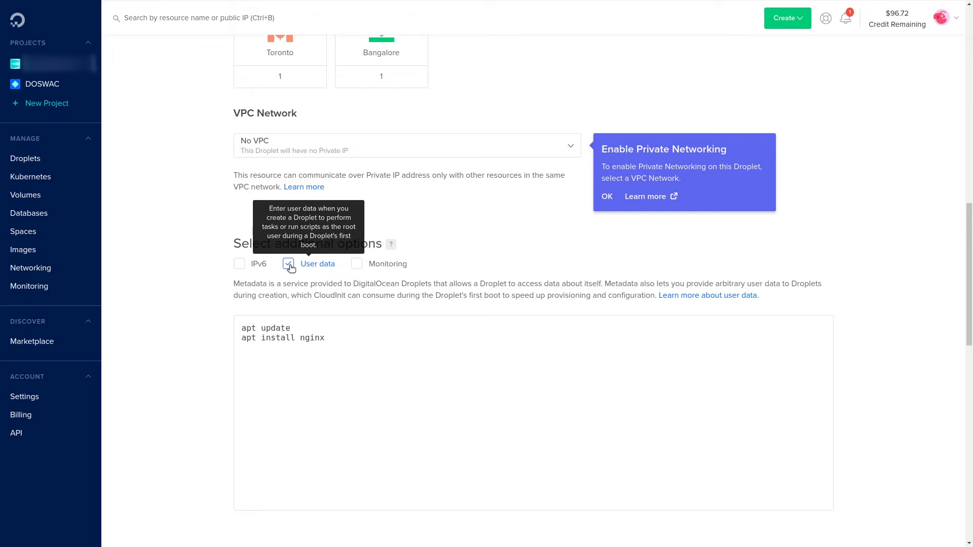
{"action": "double_click", "coordinate": [312, 337]}
{"action": "key", "text": "ctrl+a"}
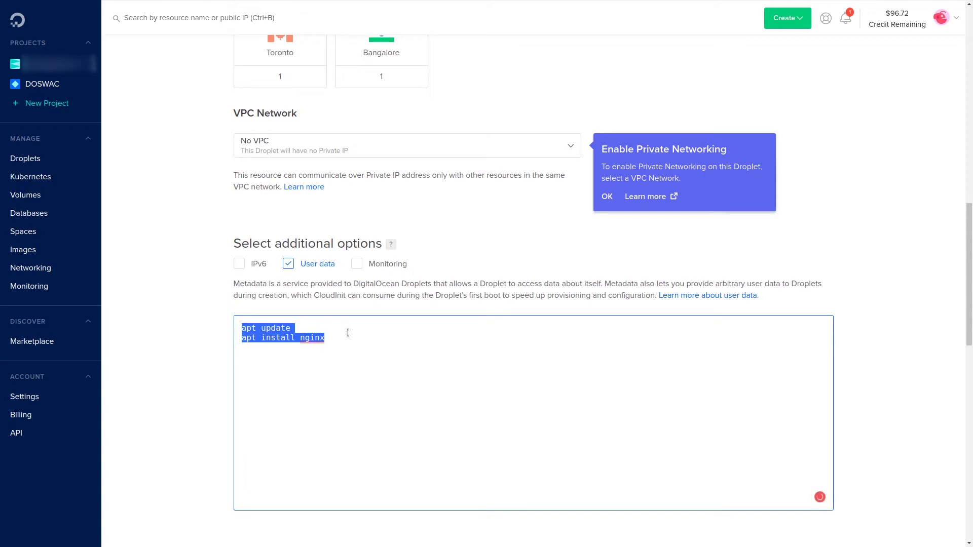
{"action": "left_click", "coordinate": [347, 333]}
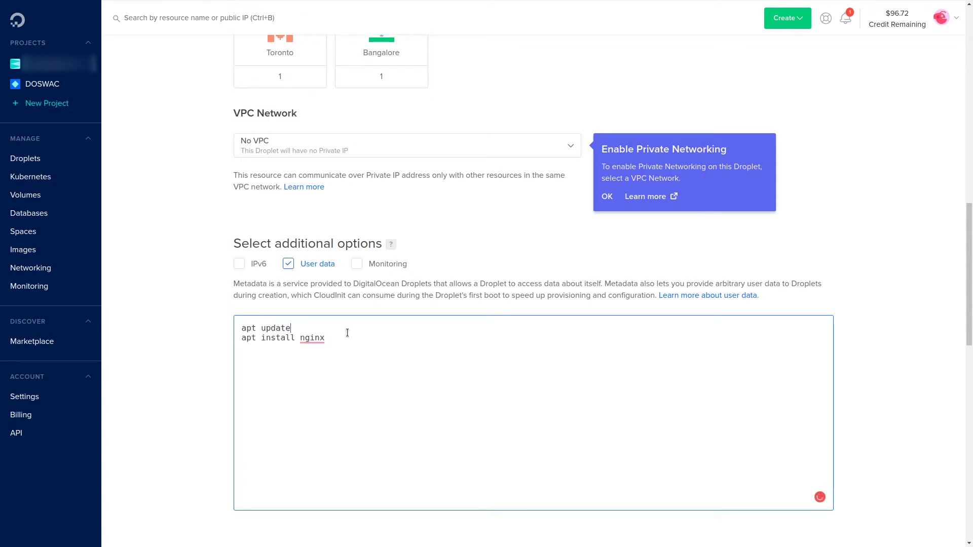
{"action": "left_click", "coordinate": [288, 265]}
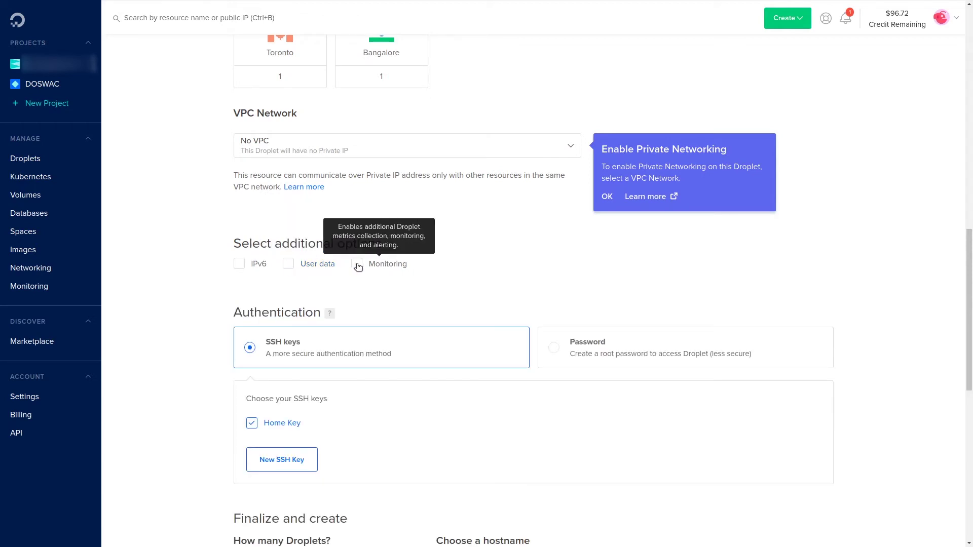
{"action": "left_click", "coordinate": [379, 266]}
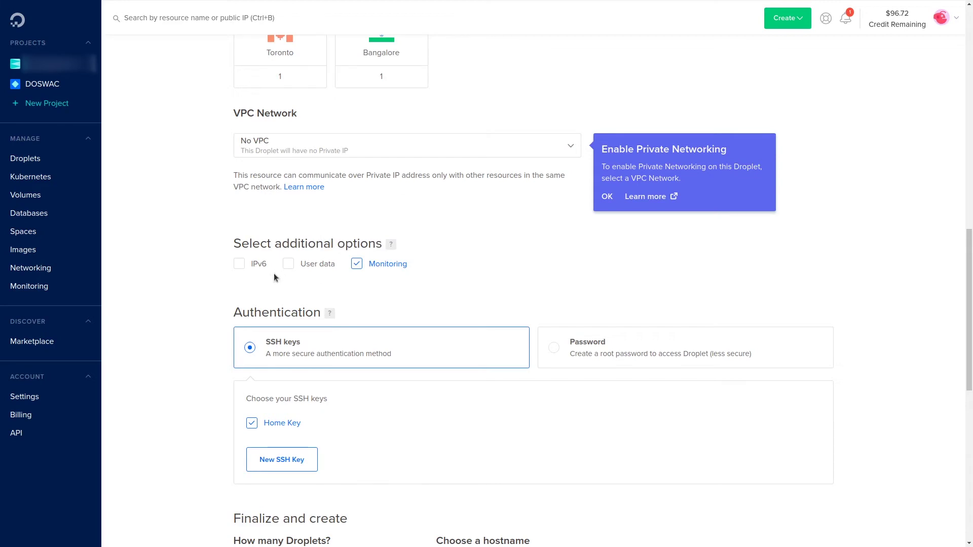
{"action": "scroll", "coordinate": [194, 296], "scroll_direction": "down", "scroll_amount": 2}
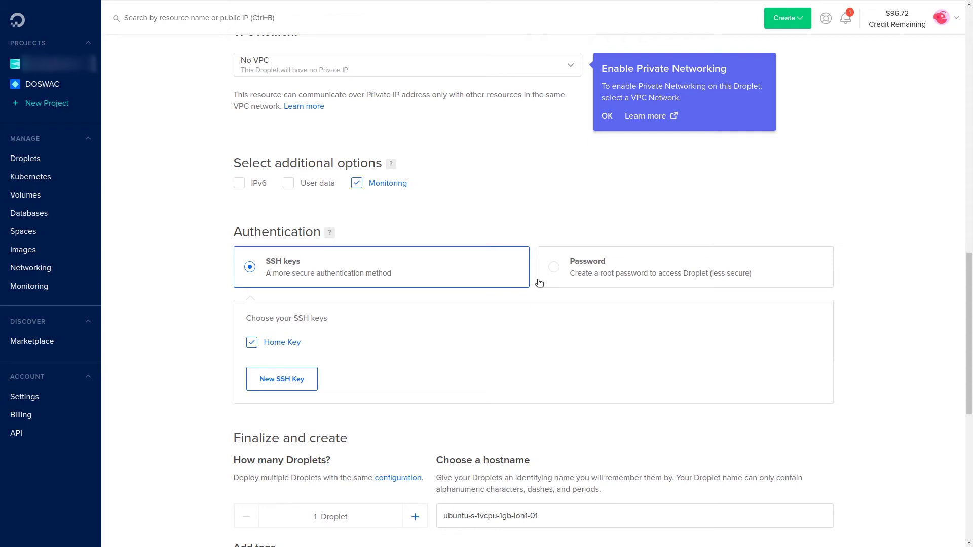
- Choose Password authentication after briefly switching back to SSH keys
{"action": "left_click", "coordinate": [576, 275]}
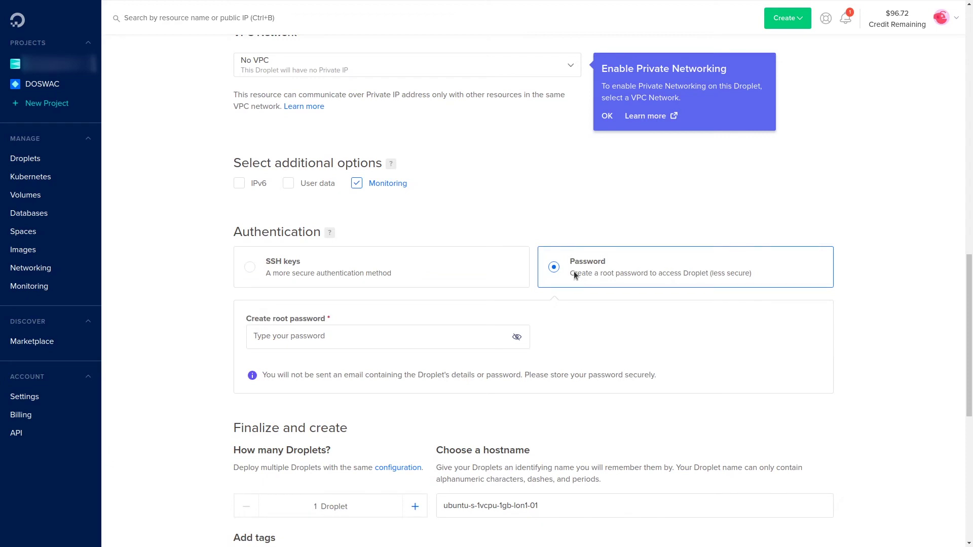
{"action": "left_click", "coordinate": [428, 271]}
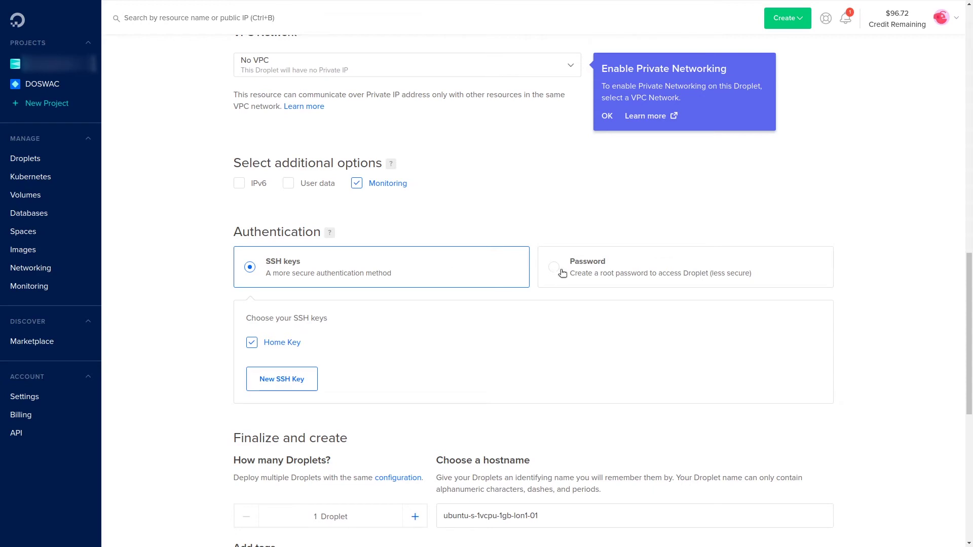
{"action": "left_click", "coordinate": [589, 275]}
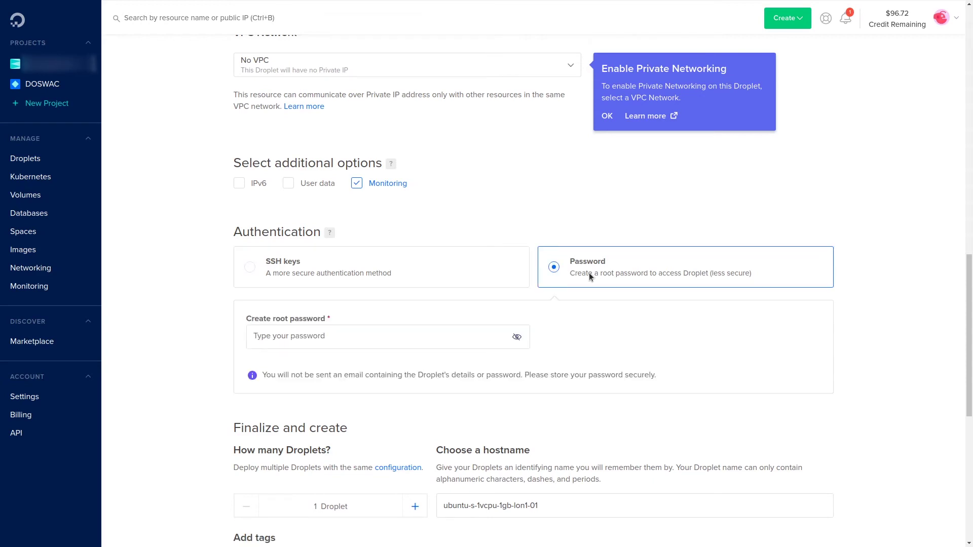
- Enter a root password that satisfies every listed password requirement
{"action": "left_click", "coordinate": [388, 336]}
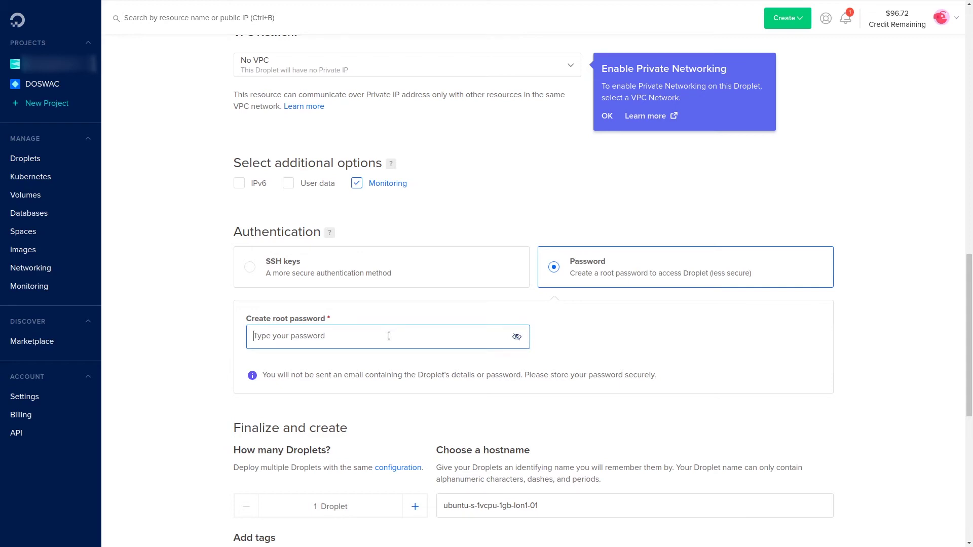
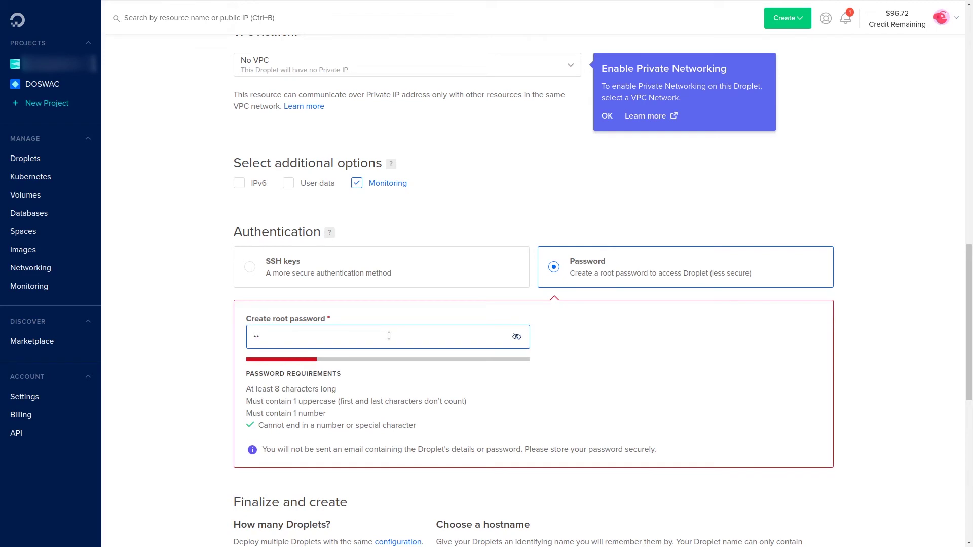
{"action": "left_click_drag", "start_coordinate": [246, 389], "coordinate": [437, 429]}
{"action": "left_click", "coordinate": [318, 338]}
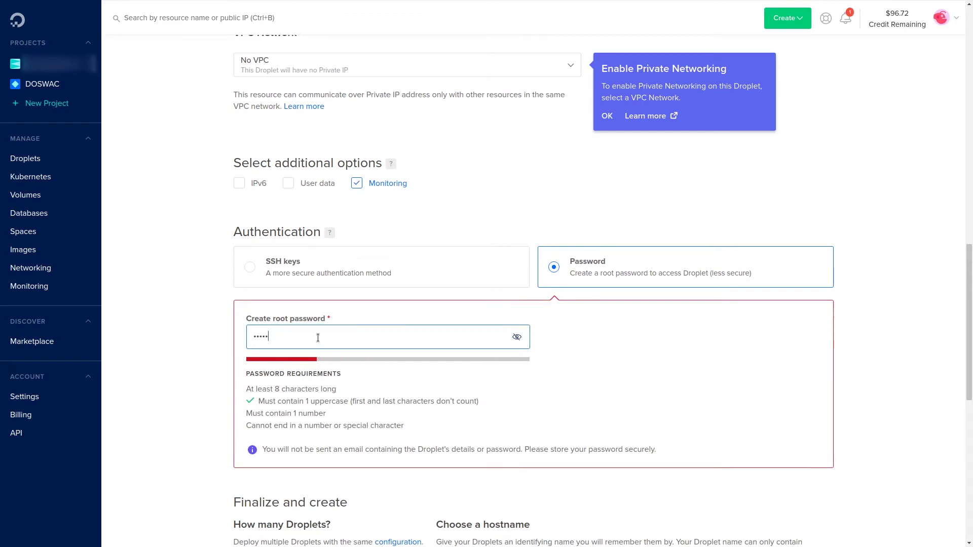
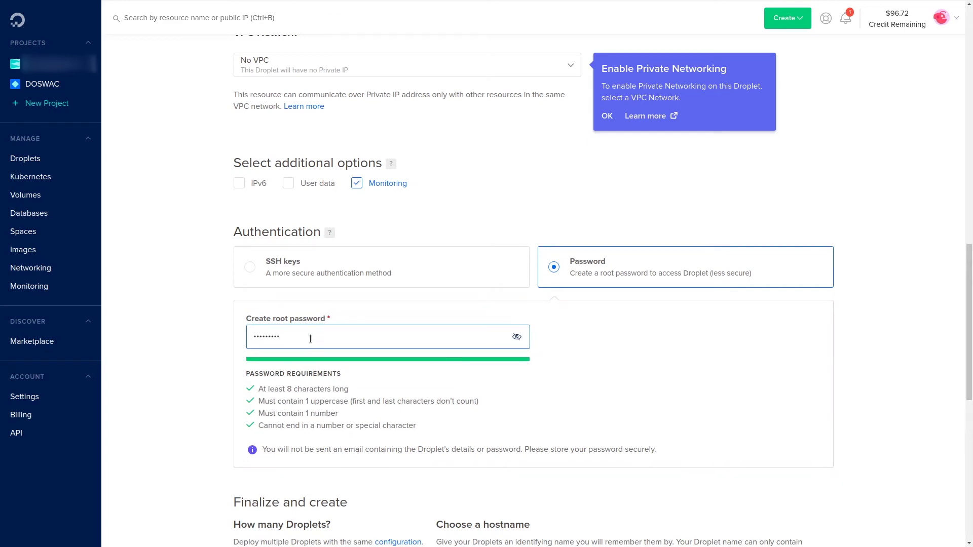
{"action": "scroll", "coordinate": [169, 389], "scroll_direction": "down", "scroll_amount": 5}
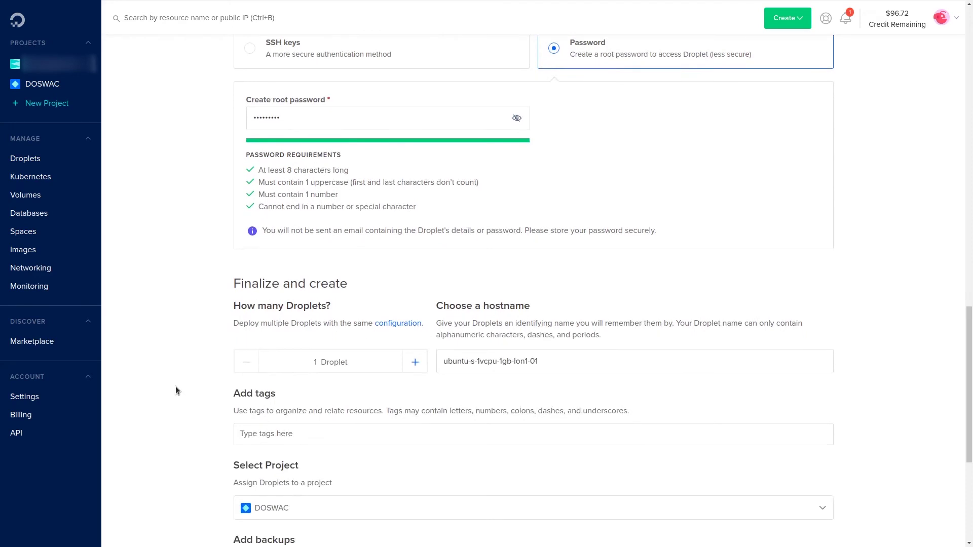
- Raise the Droplet count, bring it back to 1, and select the hostname field for editing
{"action": "scroll", "coordinate": [175, 386], "scroll_direction": "down", "scroll_amount": 1}
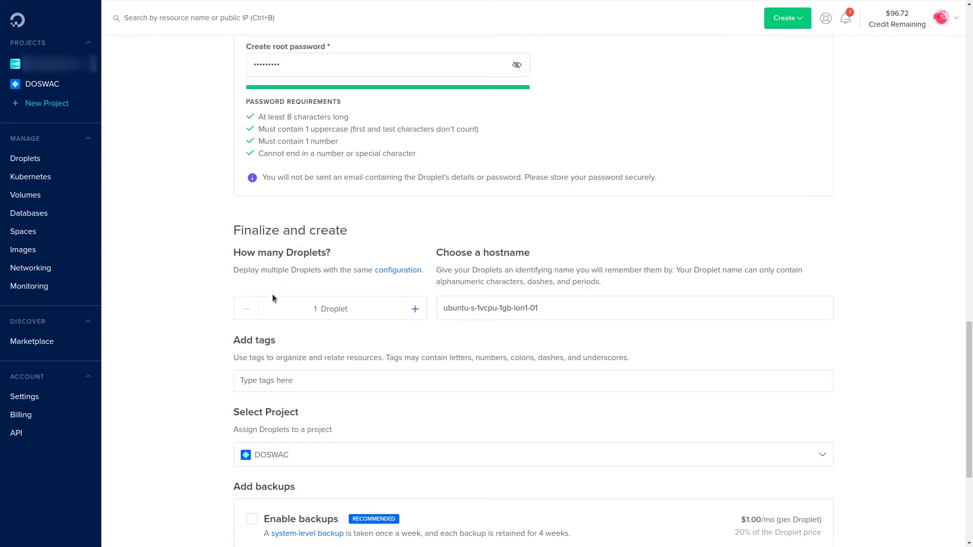
{"action": "left_click", "coordinate": [415, 310]}
{"action": "left_click", "coordinate": [415, 310]}
{"action": "left_click", "coordinate": [415, 310]}
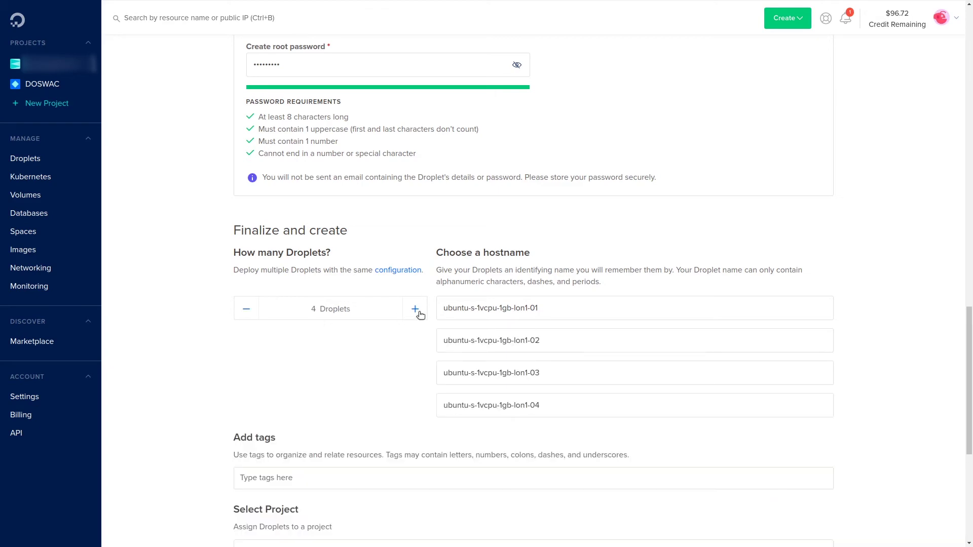
{"action": "left_click", "coordinate": [245, 310]}
{"action": "left_click", "coordinate": [246, 310]}
{"action": "left_click", "coordinate": [245, 311]}
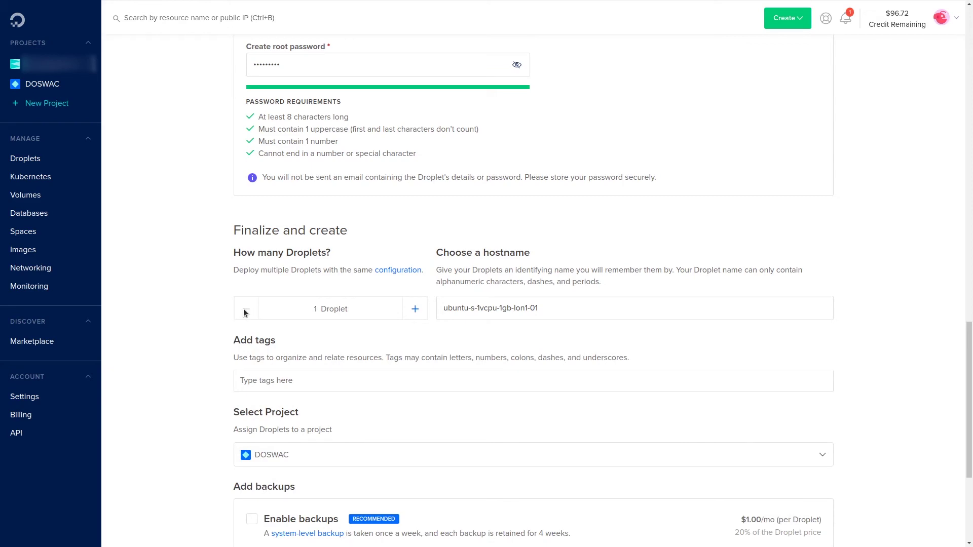
{"action": "left_click", "coordinate": [554, 312]}
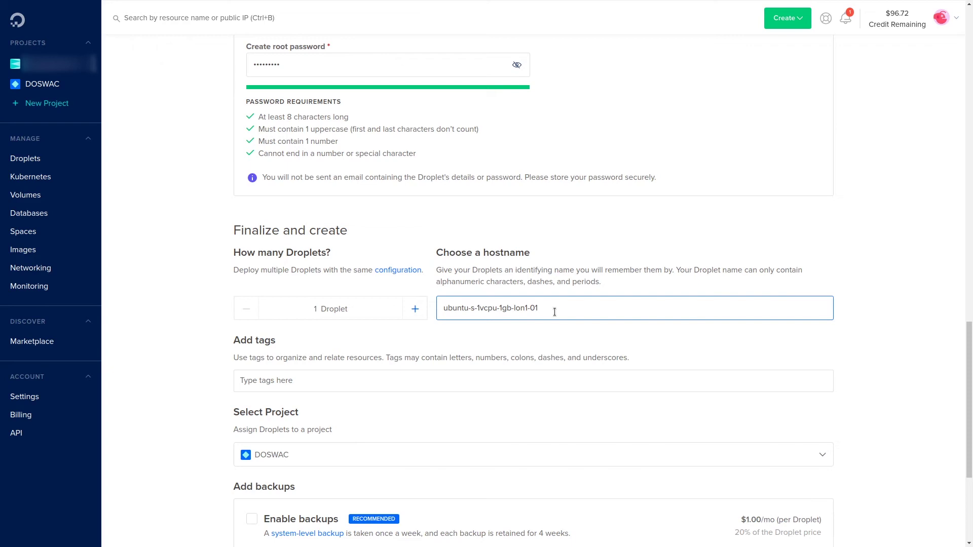
- Replace the default hostname with example.com
{"action": "key", "text": "BackSpace"}
{"action": "key", "text": "BackSpace"}
{"action": "key", "text": "BackSpace"}
{"action": "key", "text": "BackSpace"}
{"action": "key", "text": "BackSpace"}
{"action": "key", "text": "BackSpace"}
{"action": "key", "text": "BackSpace"}
{"action": "key", "text": "BackSpace"}
{"action": "key", "text": "BackSpace"}
{"action": "key", "text": "BackSpace"}
{"action": "key", "text": "BackSpace"}
{"action": "key", "text": "BackSpace"}
{"action": "key", "text": "BackSpace"}
{"action": "key", "text": "BackSpace"}
{"action": "key", "text": "BackSpace"}
{"action": "key", "text": "BackSpace"}
{"action": "key", "text": "BackSpace"}
{"action": "key", "text": "BackSpace"}
{"action": "key", "text": "BackSpace"}
{"action": "key", "text": "BackSpace"}
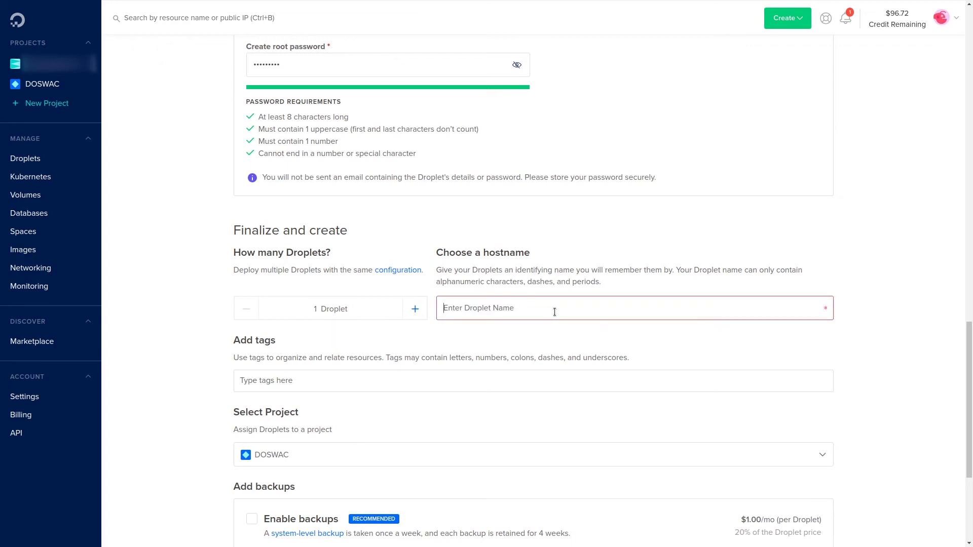
{"action": "type", "text": "exa"}
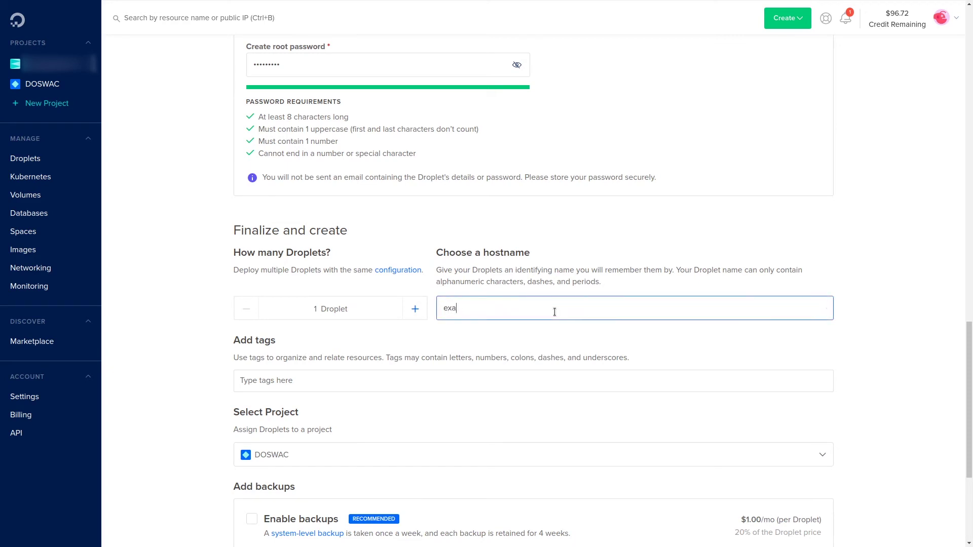
{"action": "type", "text": "mple.com"}
{"action": "left_click", "coordinate": [190, 362]}
{"action": "scroll", "coordinate": [190, 362], "scroll_direction": "down", "scroll_amount": 2}
- Add the tags webserver and blog to the Droplet
{"action": "left_click", "coordinate": [308, 279]}
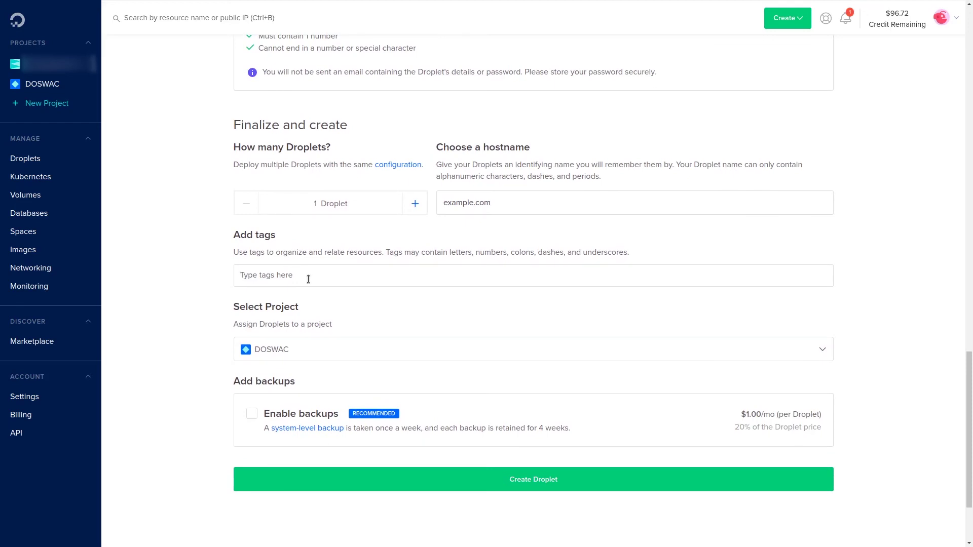
{"action": "type", "text": "webserver"}
{"action": "key", "text": "Return"}
{"action": "type", "text": "blog"}
{"action": "key", "text": "Return"}
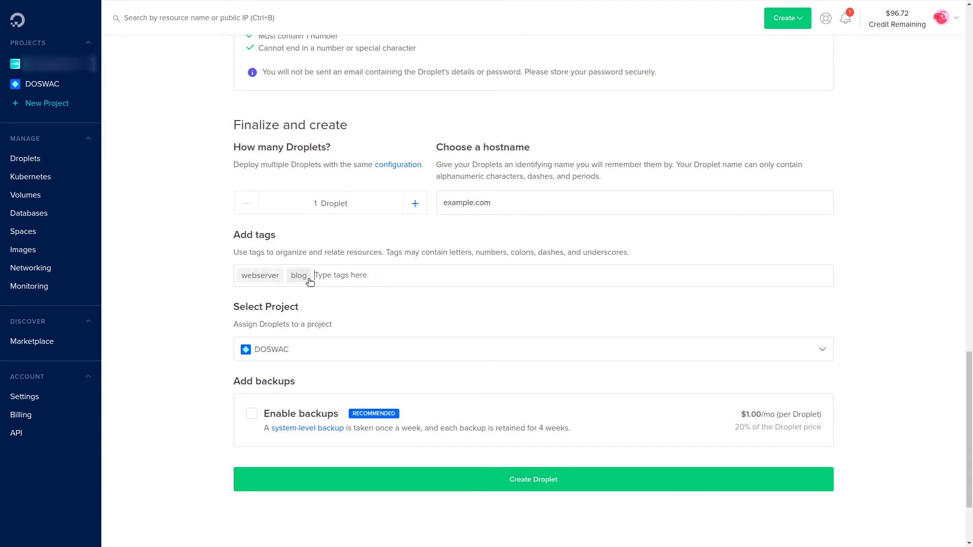
{"action": "scroll", "coordinate": [185, 304], "scroll_direction": "down", "scroll_amount": 2}
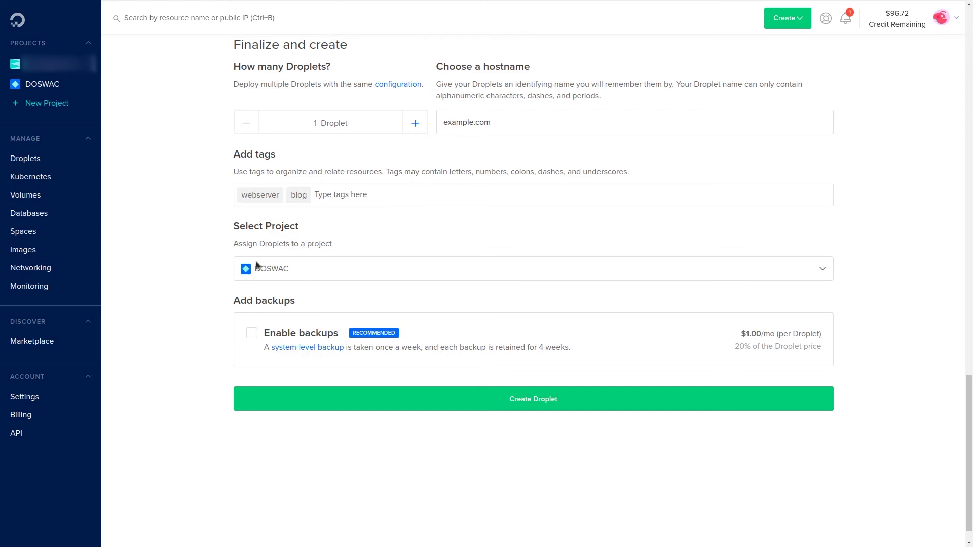
- Turn on weekly backups and create the example.com Droplet
{"action": "scroll", "coordinate": [211, 273], "scroll_direction": "down", "scroll_amount": 2}
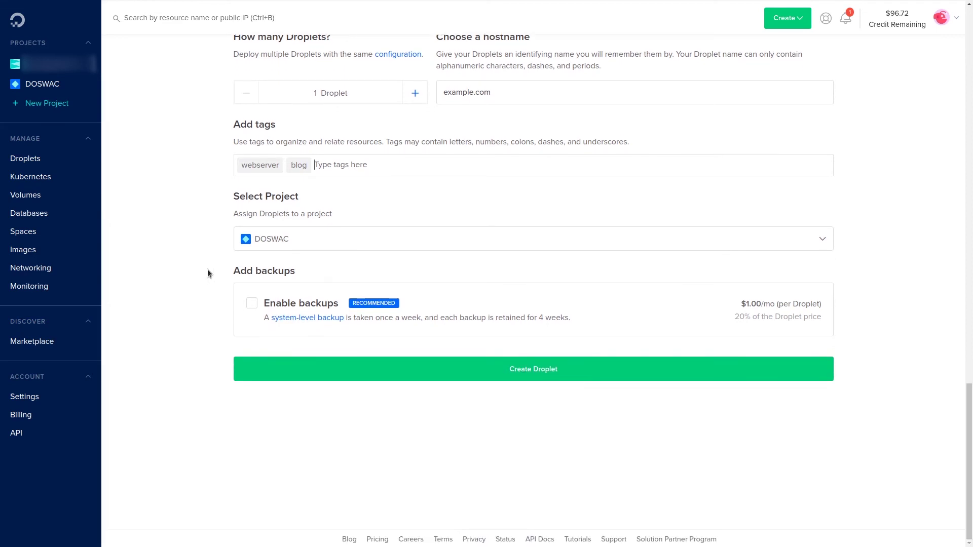
{"action": "left_click", "coordinate": [252, 306]}
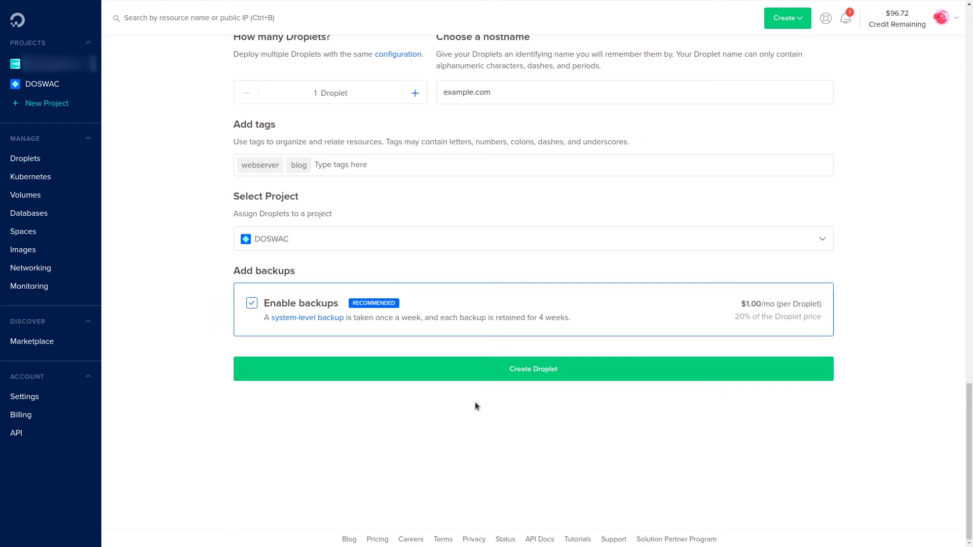
{"action": "left_click", "coordinate": [542, 370]}
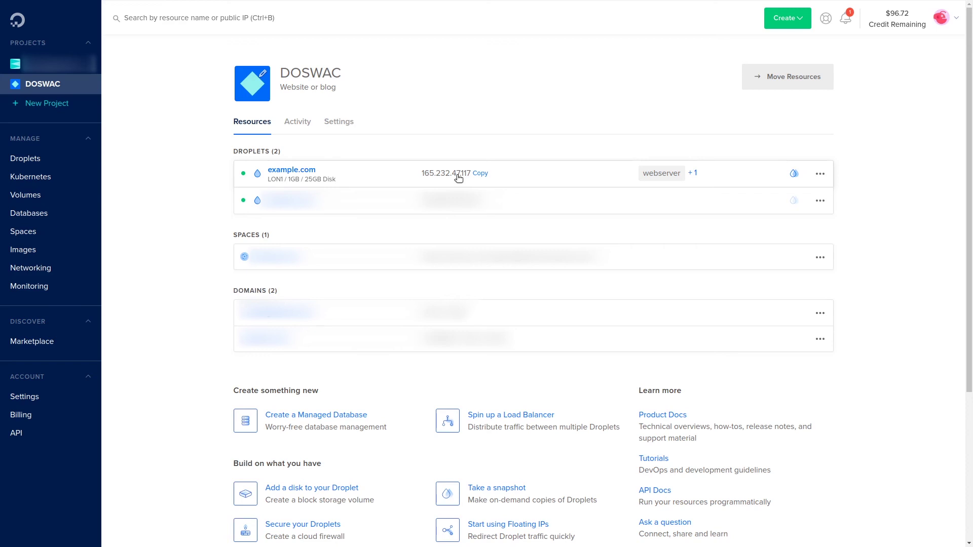
- Copy the example.com Droplet's IP address 165.232.47.117 from the DOSWAC project Resources page
{"action": "left_click", "coordinate": [458, 177]}
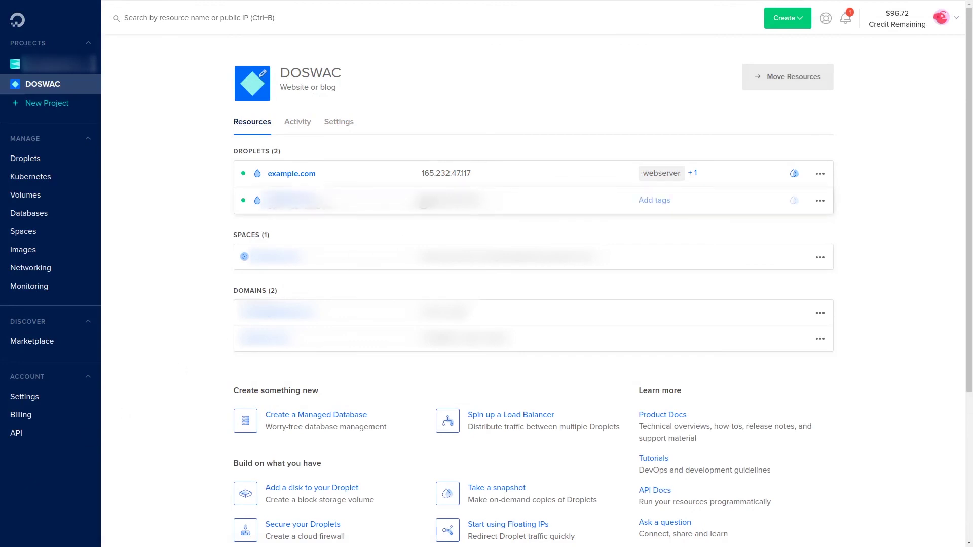
{"action": "mouse_move", "coordinate": [456, 176]}
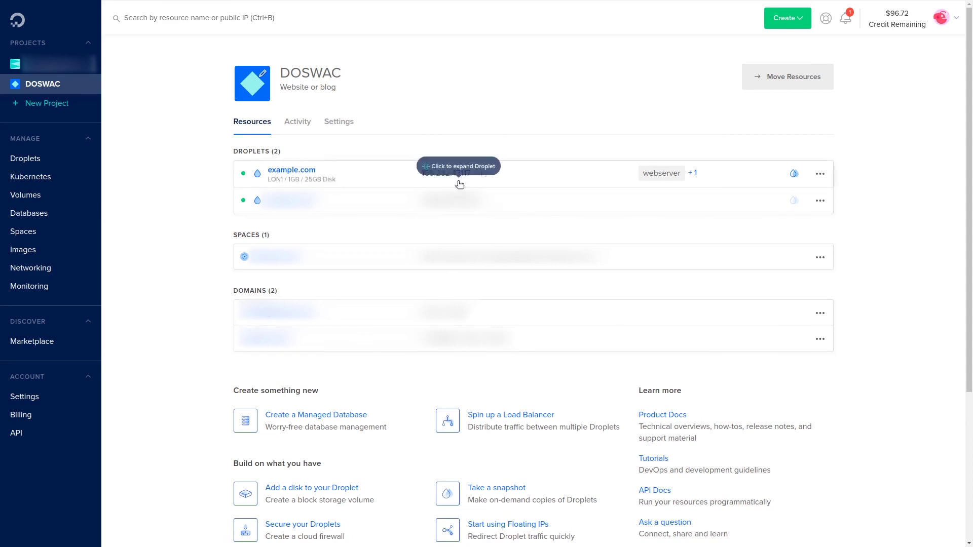
{"action": "left_click", "coordinate": [480, 173]}
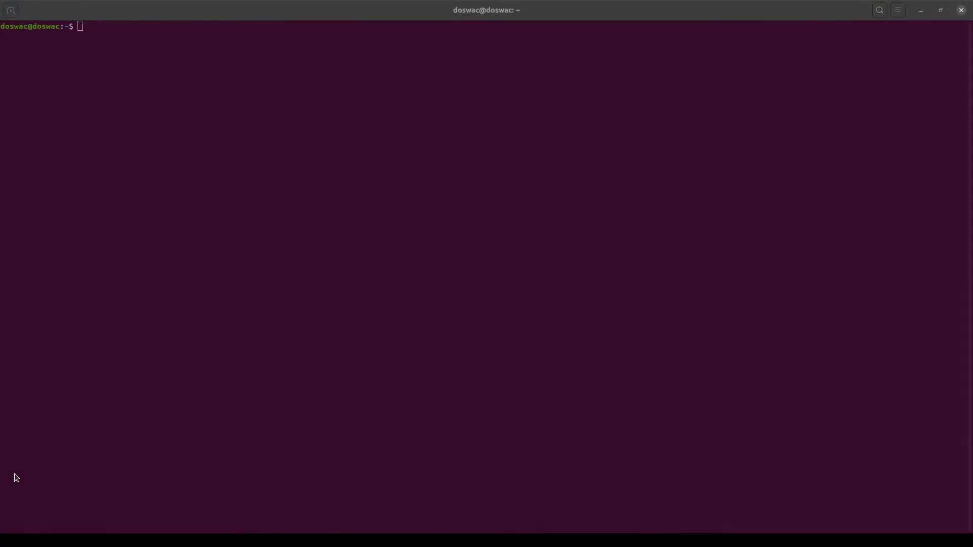
{"action": "left_click", "coordinate": [15, 475]}
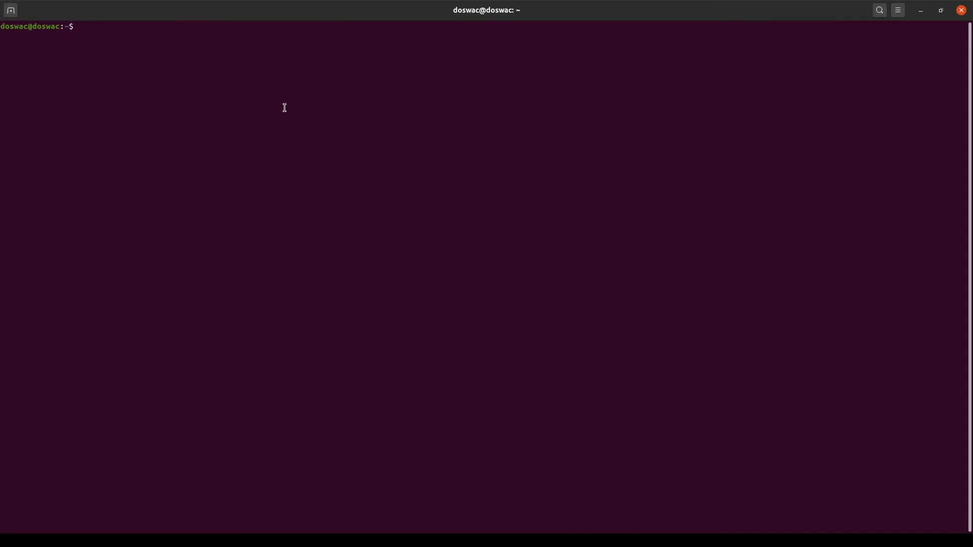
{"action": "type", "text": "ssh root@"}
{"action": "type", "text": "165.232.47.117"}
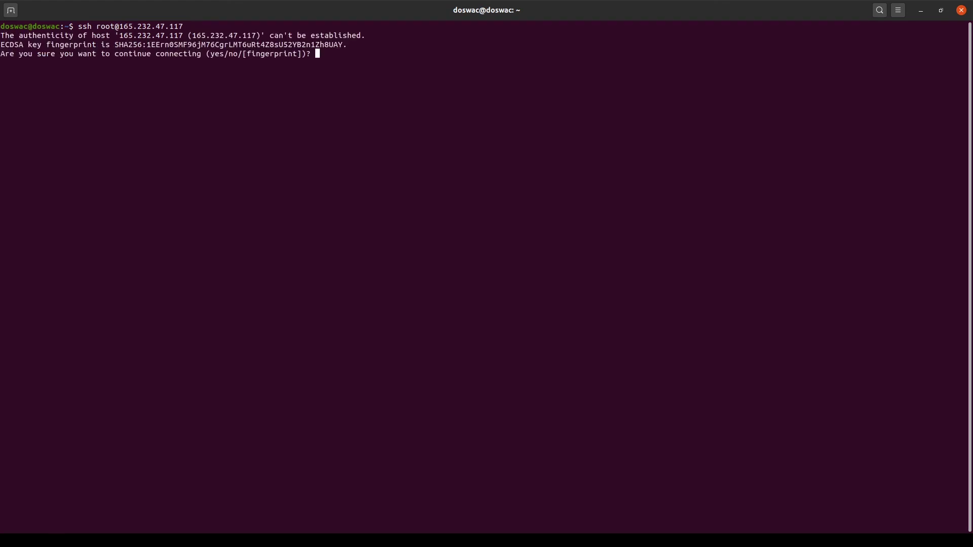
{"action": "type", "text": "yes"}
{"action": "key", "text": "Return"}
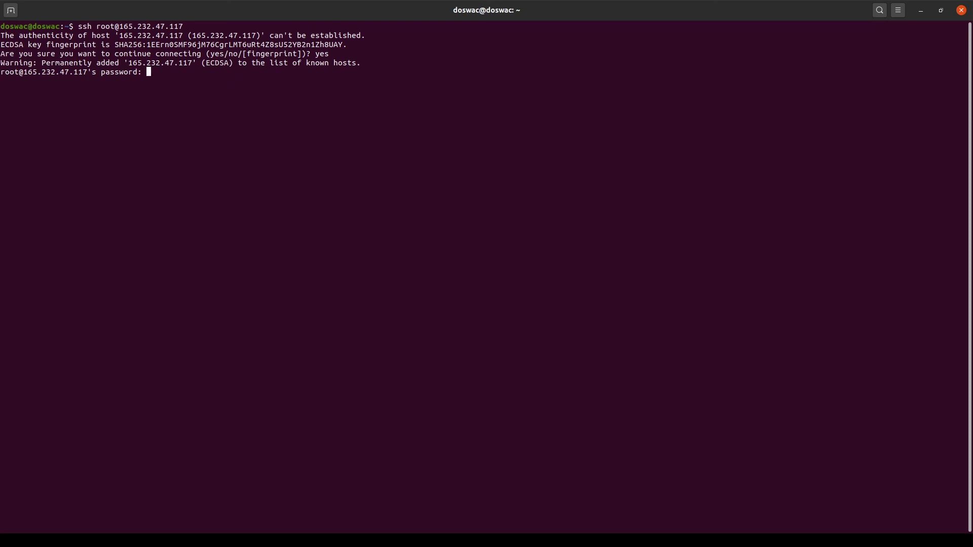
- Submit the root password, then run echo hello world on the Droplet's shell
{"action": "key", "text": "Return"}
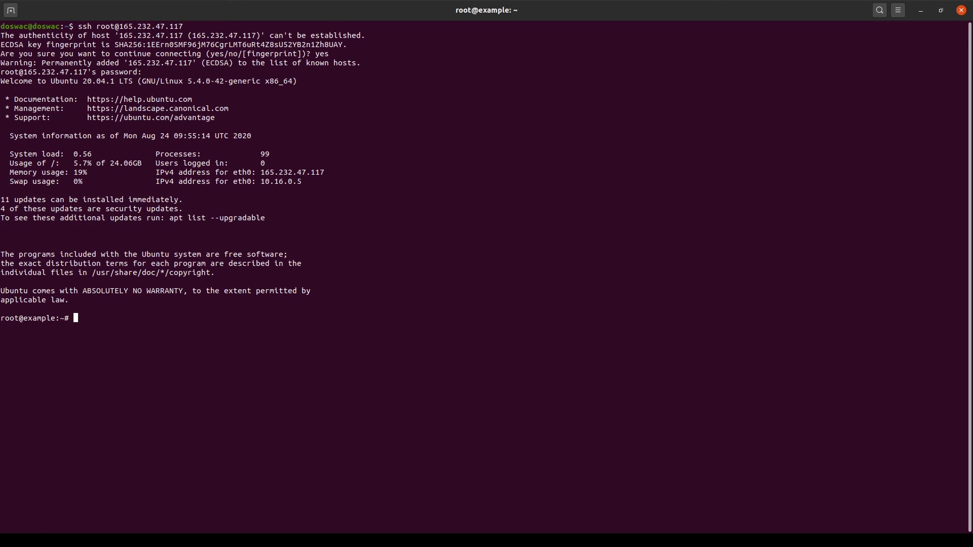
{"action": "type", "text": "echo hello world"}
{"action": "key", "text": "Return"}
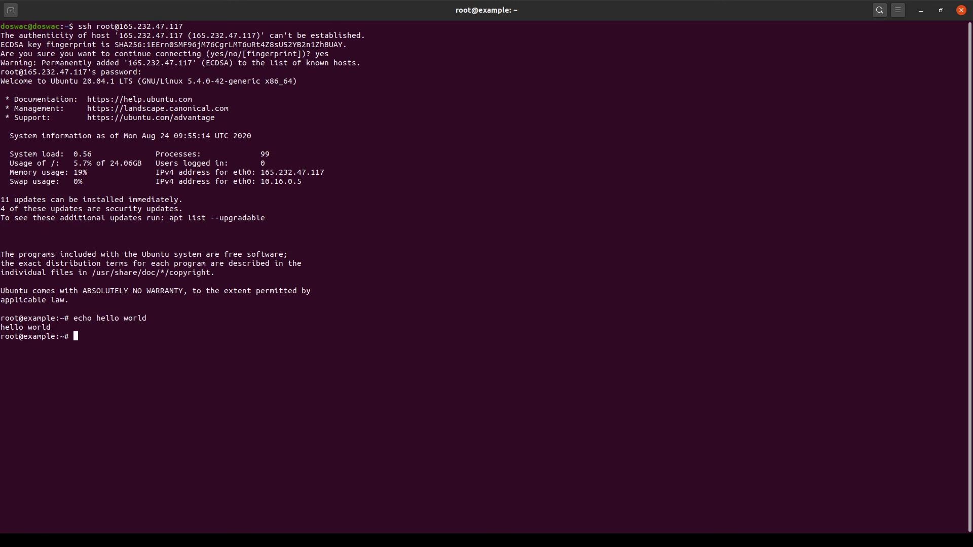